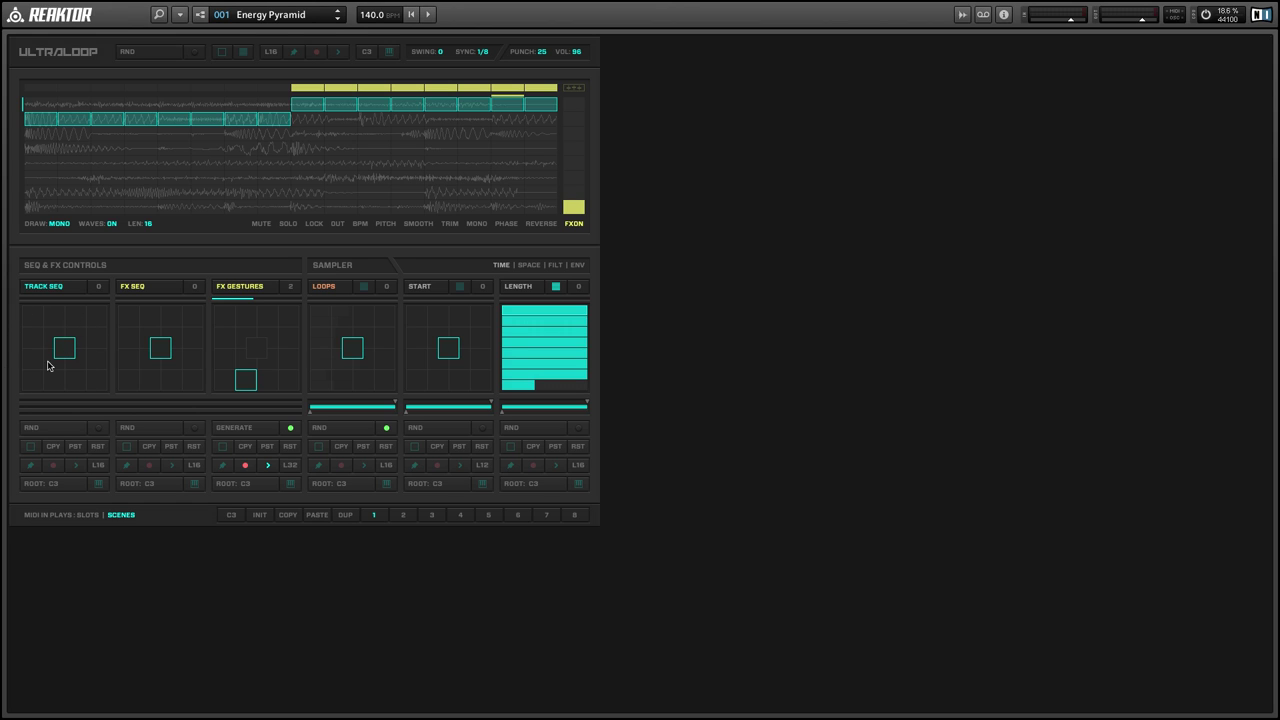
Audition different presets across the Track Seq grid and return to preset 0
{"action": "mouse_move", "coordinate": [80, 352]}
{"action": "left_mouse_down"}
{"action": "mouse_move", "coordinate": [50, 380]}
{"action": "mouse_move", "coordinate": [71, 371]}
{"action": "left_mouse_up"}
{"action": "left_click_drag", "start_coordinate": [66, 352], "coordinate": [97, 297]}
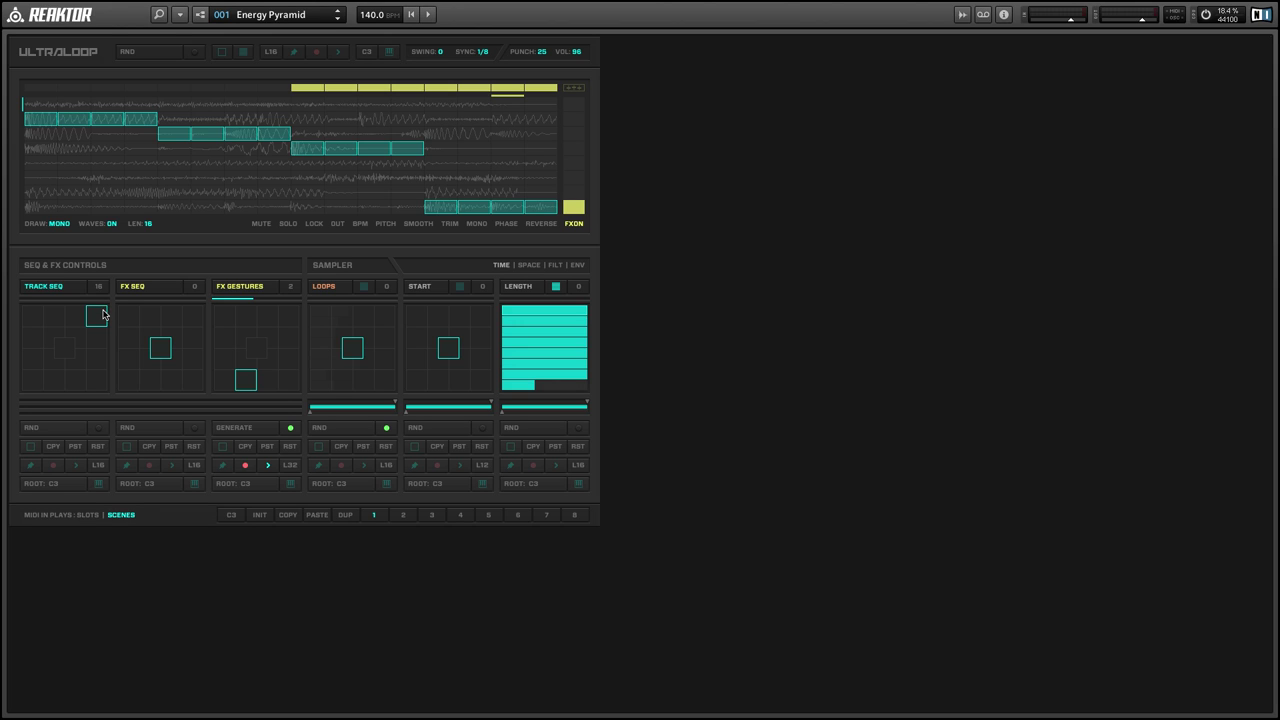
{"action": "left_click_drag", "start_coordinate": [103, 314], "coordinate": [37, 384]}
{"action": "left_click_drag", "start_coordinate": [37, 384], "coordinate": [32, 390]}
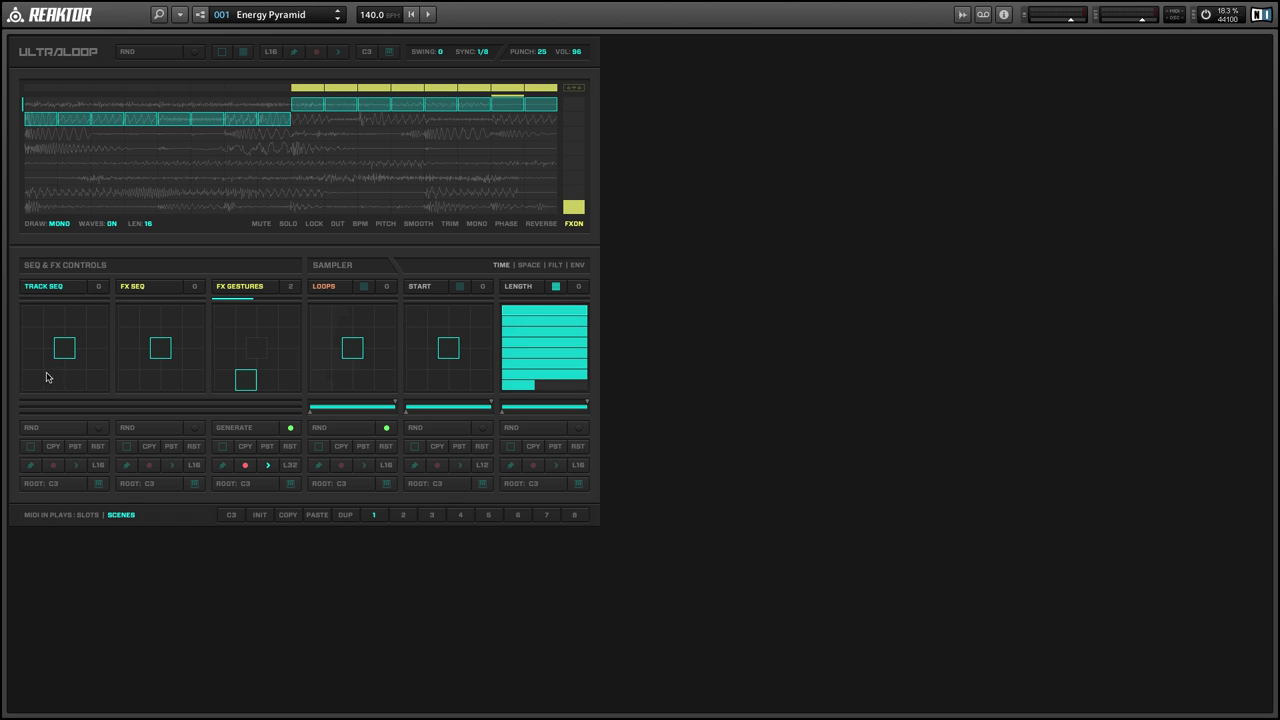
{"action": "left_click_drag", "start_coordinate": [61, 350], "coordinate": [24, 393]}
Enable Track Seq preset editing and fill all 16 steps on the lowest track for preset 1
{"action": "left_click", "coordinate": [35, 363]}
{"action": "left_click_drag", "start_coordinate": [35, 363], "coordinate": [96, 356]}
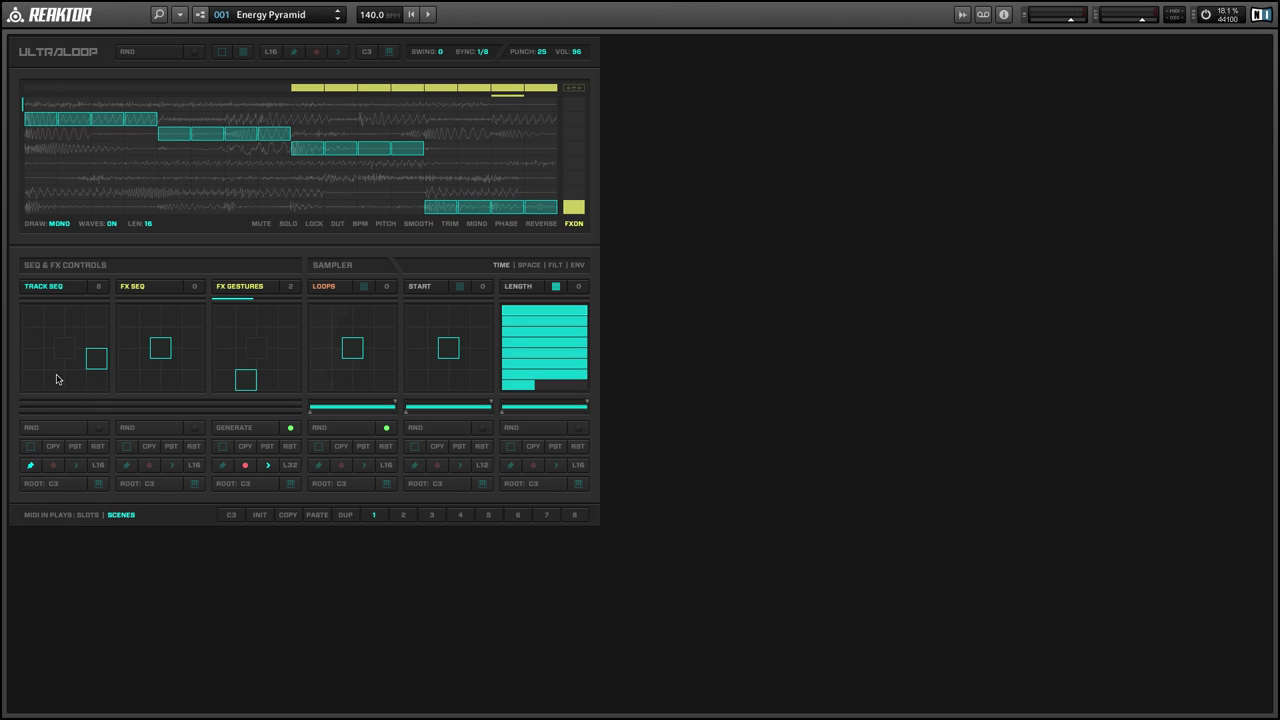
{"action": "left_click", "coordinate": [32, 378]}
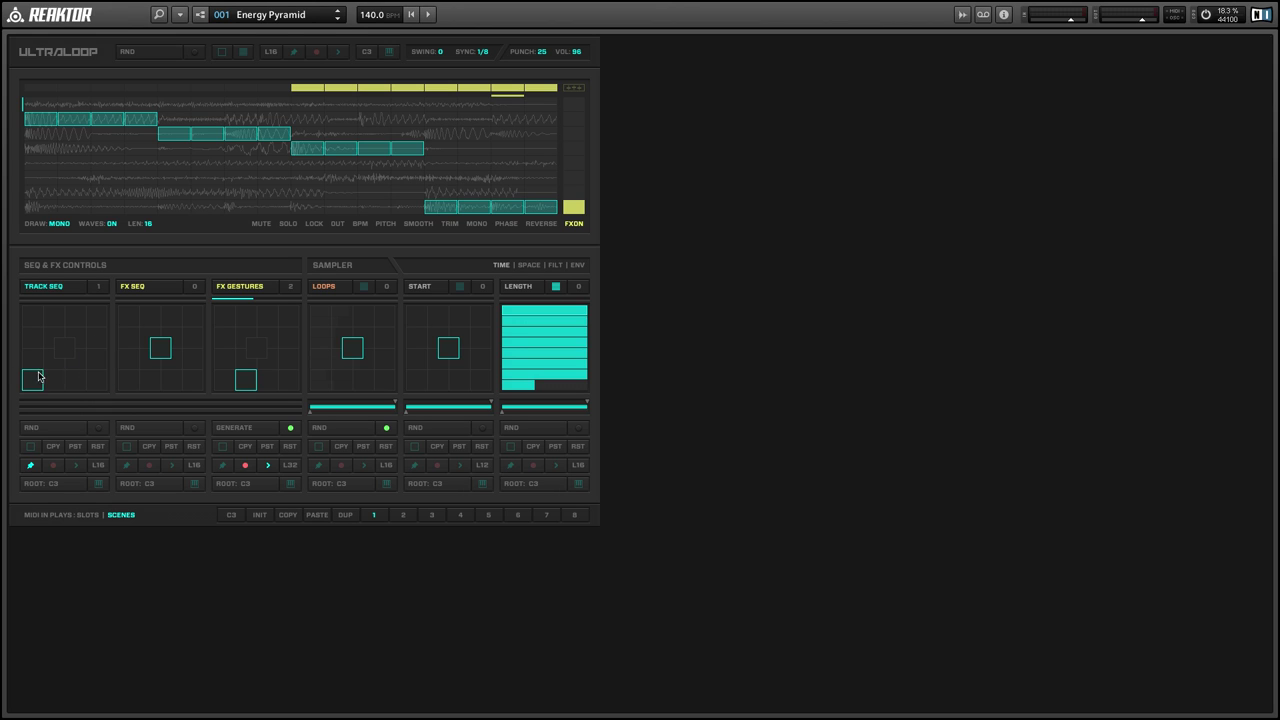
{"action": "left_click", "coordinate": [42, 208]}
{"action": "left_click_drag", "start_coordinate": [42, 208], "coordinate": [548, 213]}
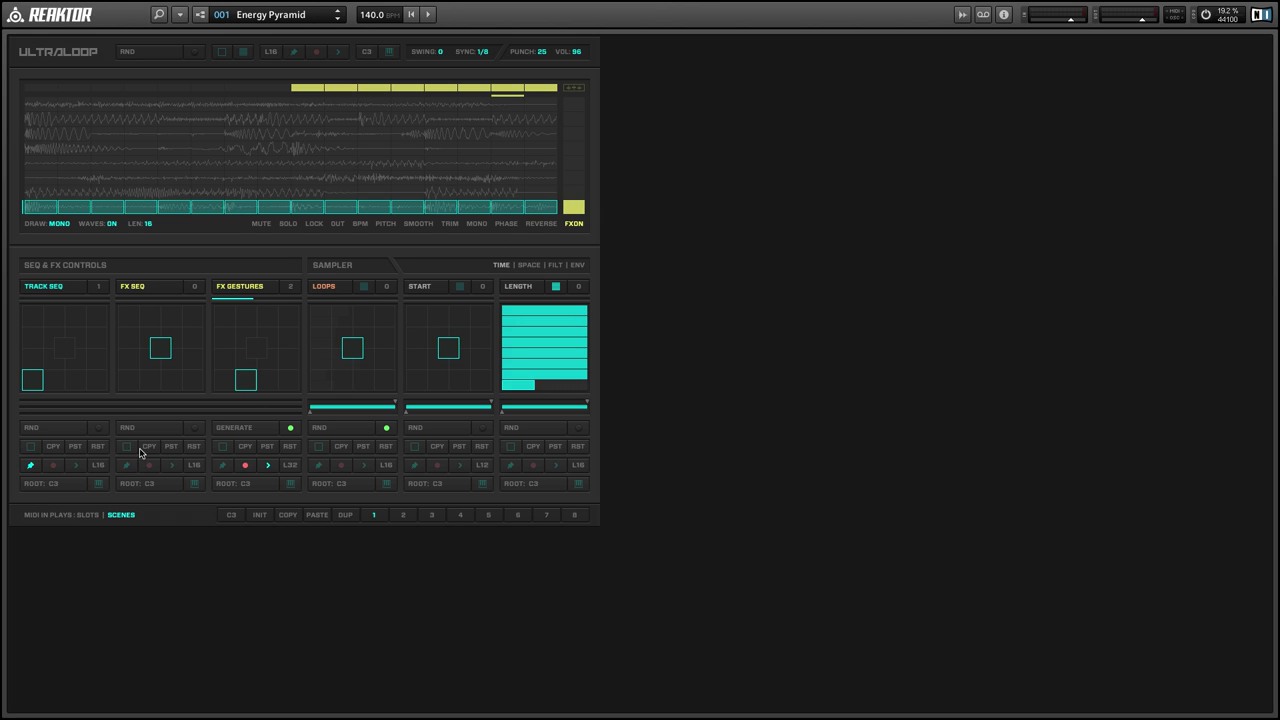
Fill all 16 steps on the second-lowest track for Track Seq preset 2 and on the third-lowest track for preset 3
{"action": "left_click", "coordinate": [57, 381]}
{"action": "left_click_drag", "start_coordinate": [34, 194], "coordinate": [540, 194]}
{"action": "mouse_move", "coordinate": [124, 196]}
{"action": "left_mouse_down"}
{"action": "mouse_move", "coordinate": [95, 193]}
{"action": "mouse_move", "coordinate": [265, 193]}
{"action": "left_mouse_up"}
{"action": "left_click", "coordinate": [80, 374]}
{"action": "left_click_drag", "start_coordinate": [30, 178], "coordinate": [452, 180]}
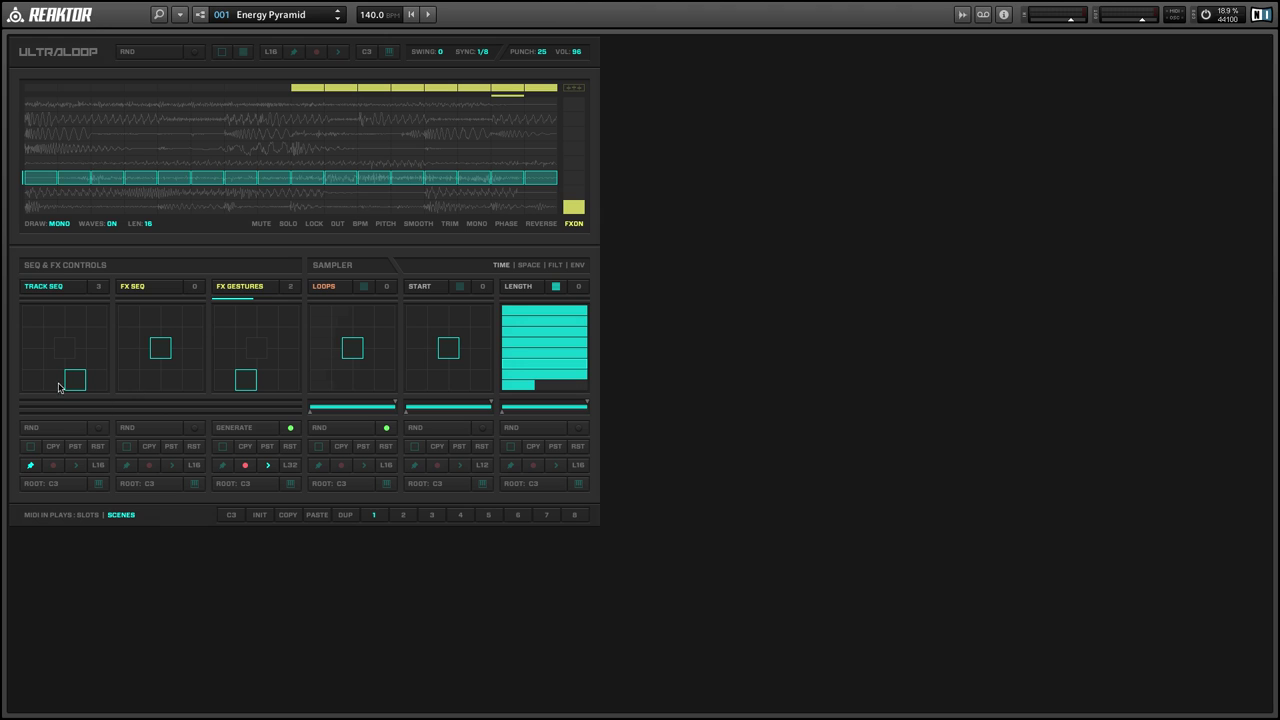
Turn off Track Seq editing and audition the edited presets by grid and by preset number, returning to preset 0
{"action": "mouse_move", "coordinate": [59, 384]}
{"action": "left_mouse_down"}
{"action": "mouse_move", "coordinate": [39, 386]}
{"action": "mouse_move", "coordinate": [74, 384]}
{"action": "mouse_move", "coordinate": [38, 388]}
{"action": "left_mouse_up"}
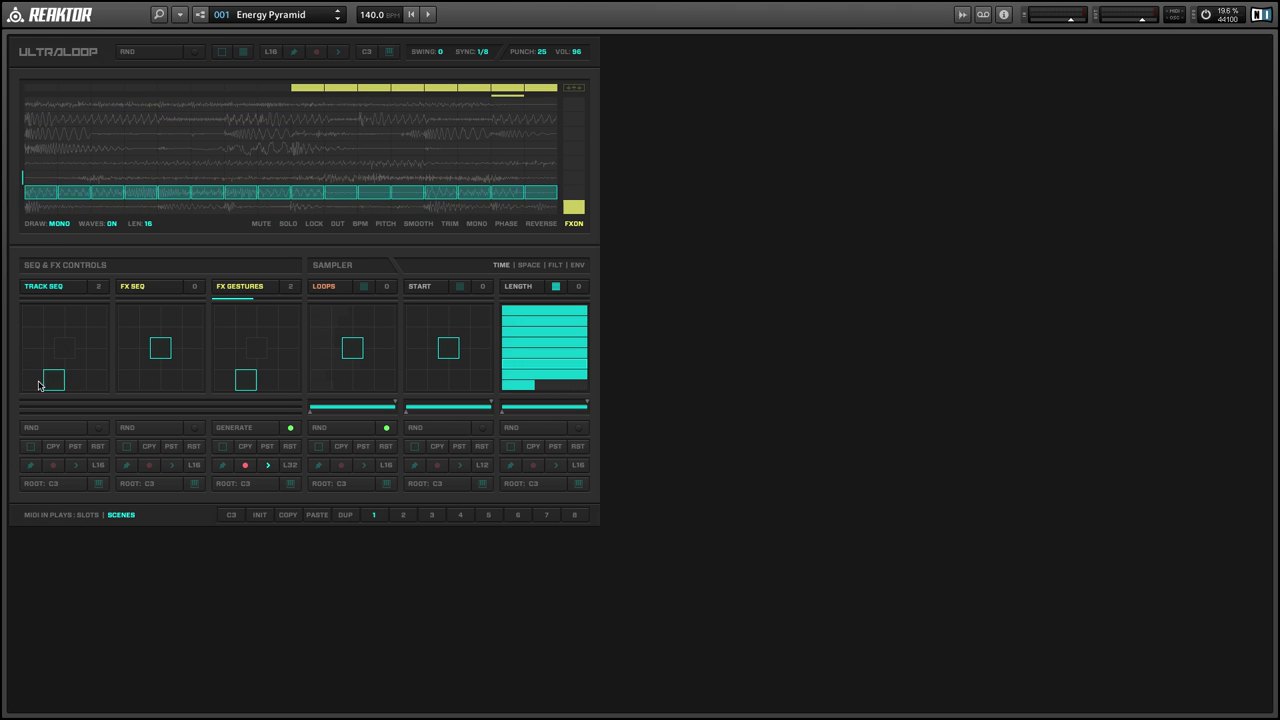
{"action": "left_click", "coordinate": [45, 380]}
{"action": "left_click", "coordinate": [45, 381]}
{"action": "left_click", "coordinate": [38, 390]}
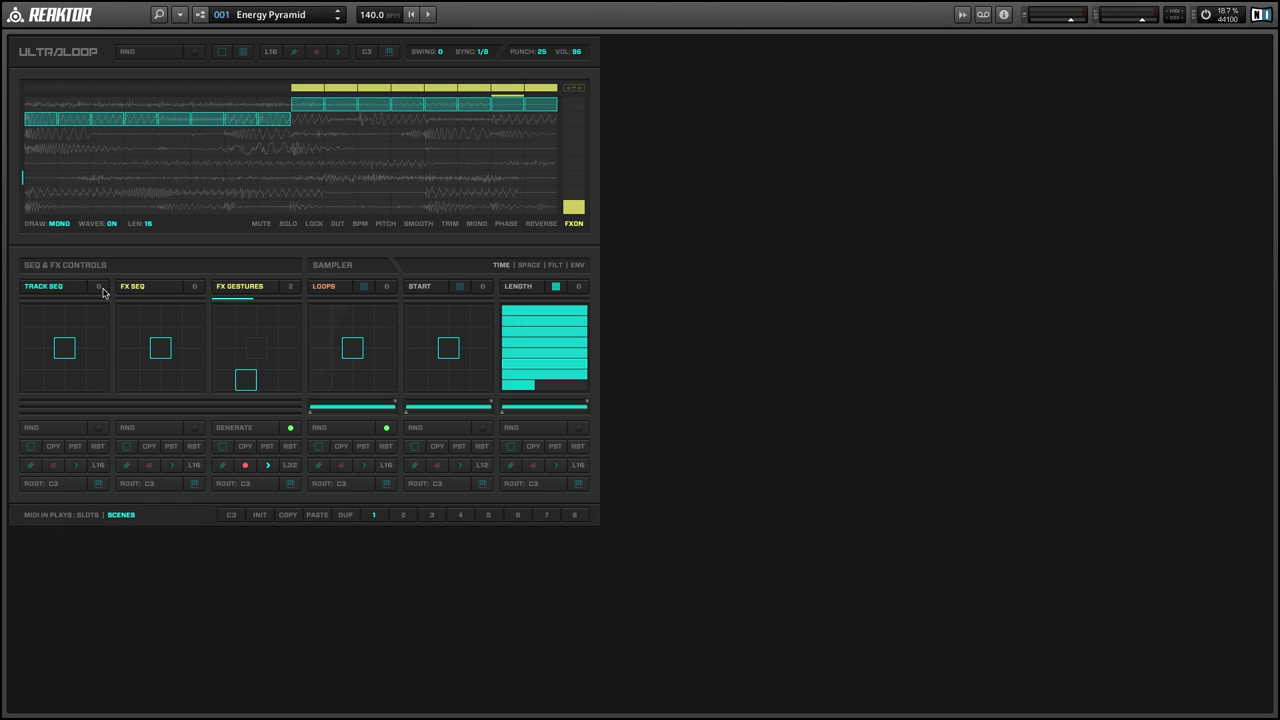
{"action": "left_click_drag", "start_coordinate": [103, 291], "coordinate": [104, 247]}
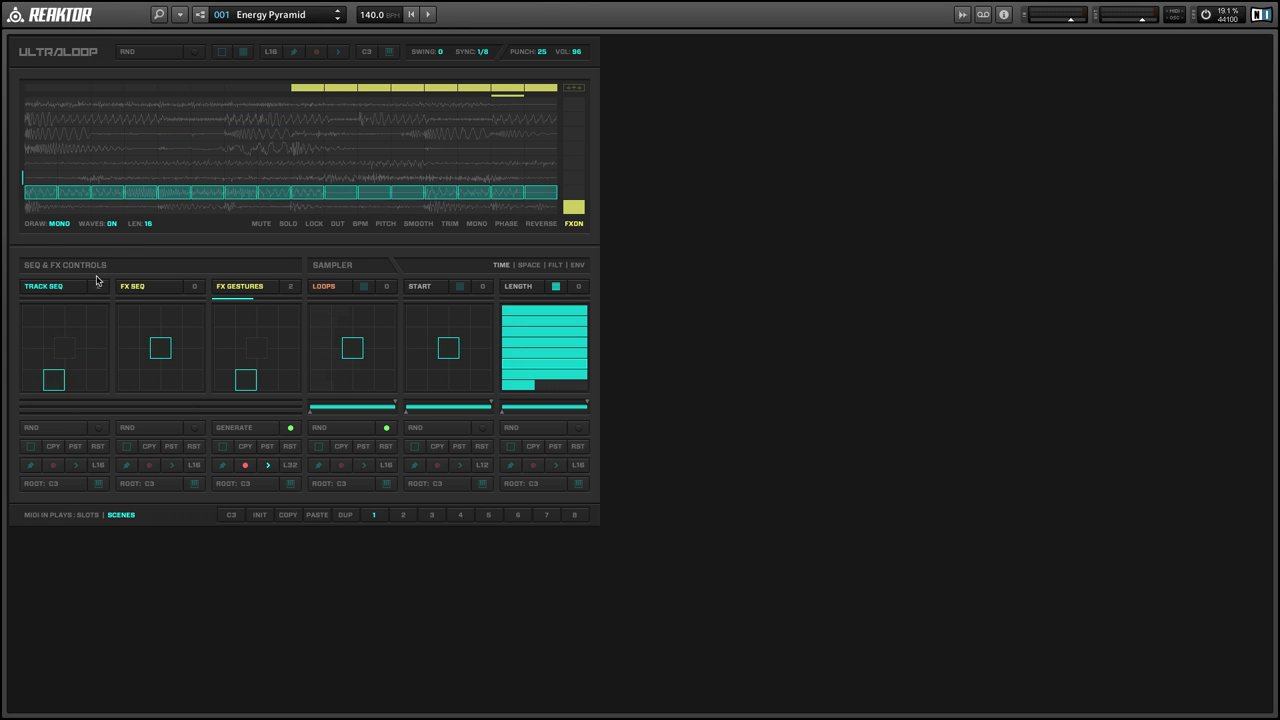
{"action": "left_click_drag", "start_coordinate": [96, 282], "coordinate": [96, 307]}
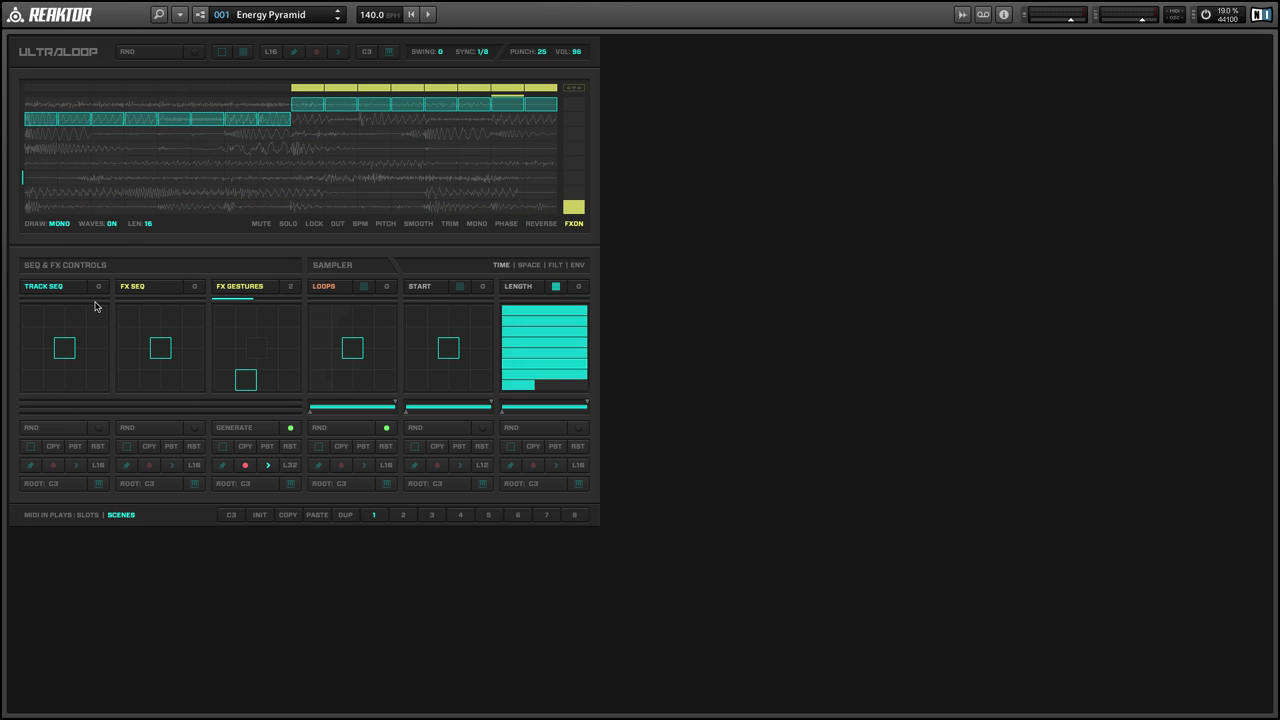
Copy the Track Seq grid from scene 1, paste it into scene 2, and return to scene 1
{"action": "left_click", "coordinate": [54, 451]}
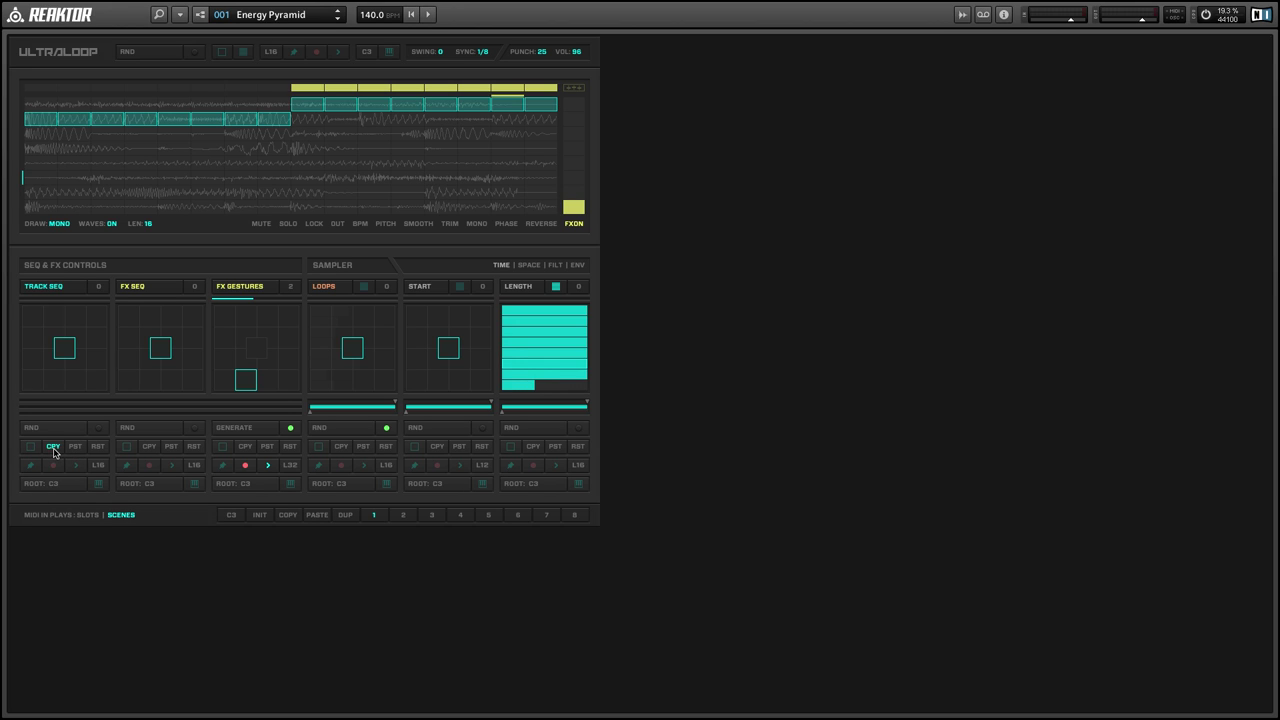
{"action": "left_click", "coordinate": [403, 515]}
{"action": "left_click", "coordinate": [72, 451]}
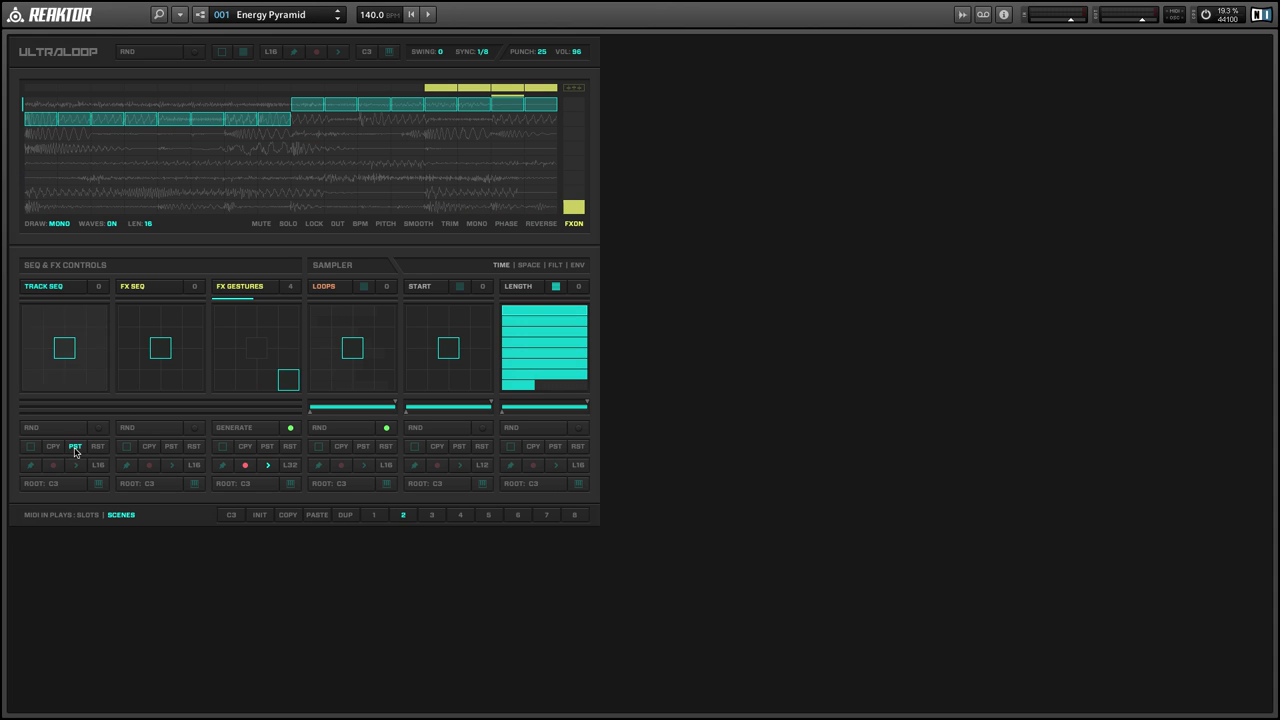
{"action": "left_click", "coordinate": [374, 515]}
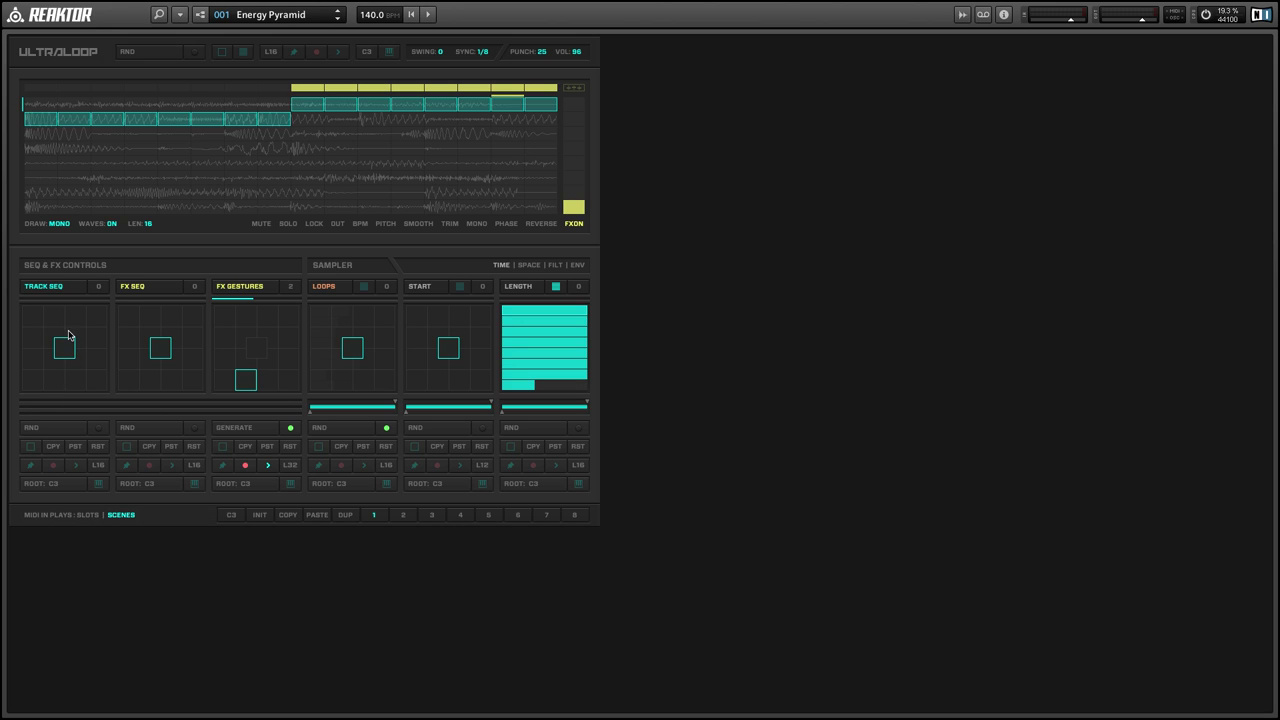
Enable single-slot mode and editing for Track Seq, and paste preset 0's pattern into preset 4
{"action": "left_click_drag", "start_coordinate": [64, 346], "coordinate": [78, 322]}
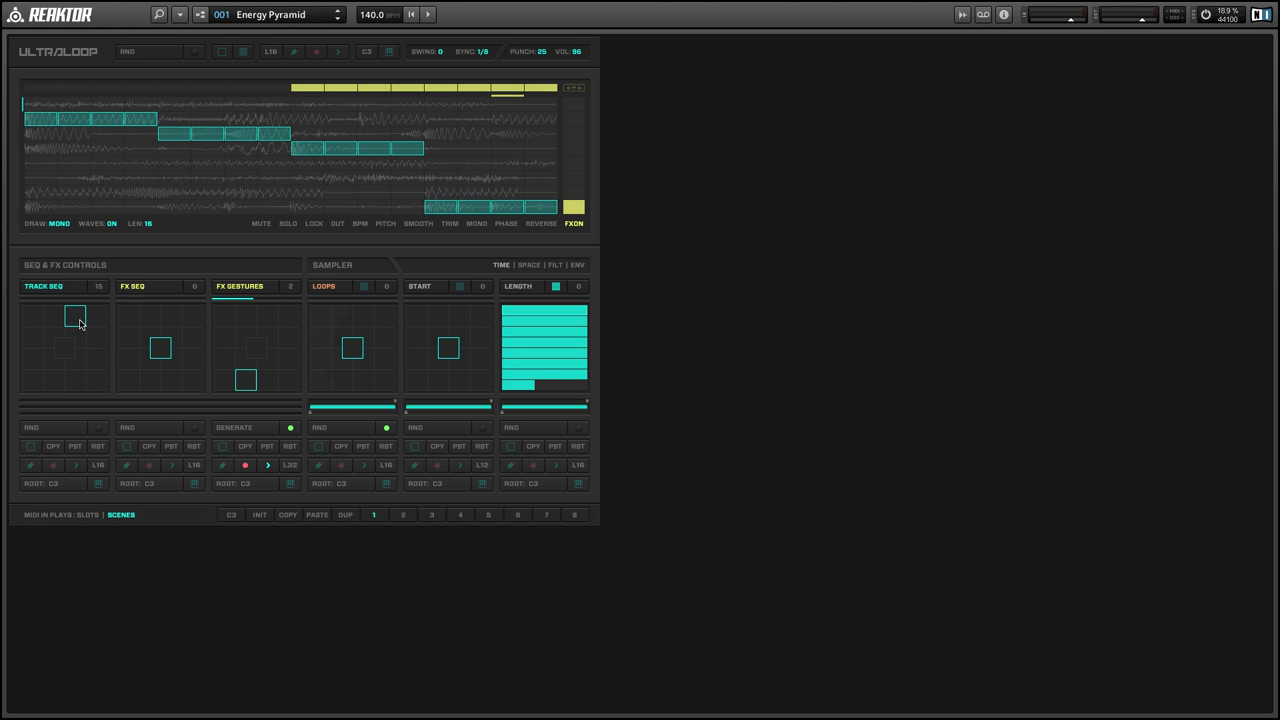
{"action": "left_click_drag", "start_coordinate": [80, 323], "coordinate": [75, 332]}
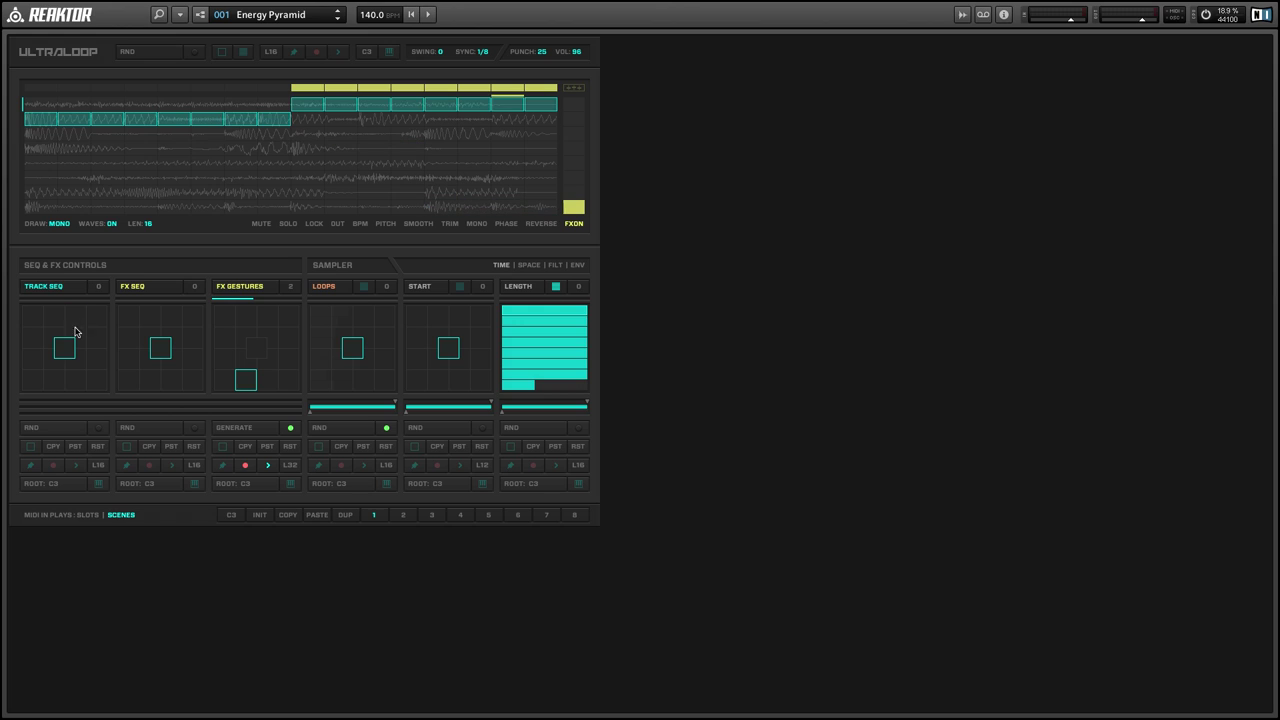
{"action": "left_click", "coordinate": [32, 448]}
{"action": "left_click", "coordinate": [31, 468]}
{"action": "left_click", "coordinate": [97, 379]}
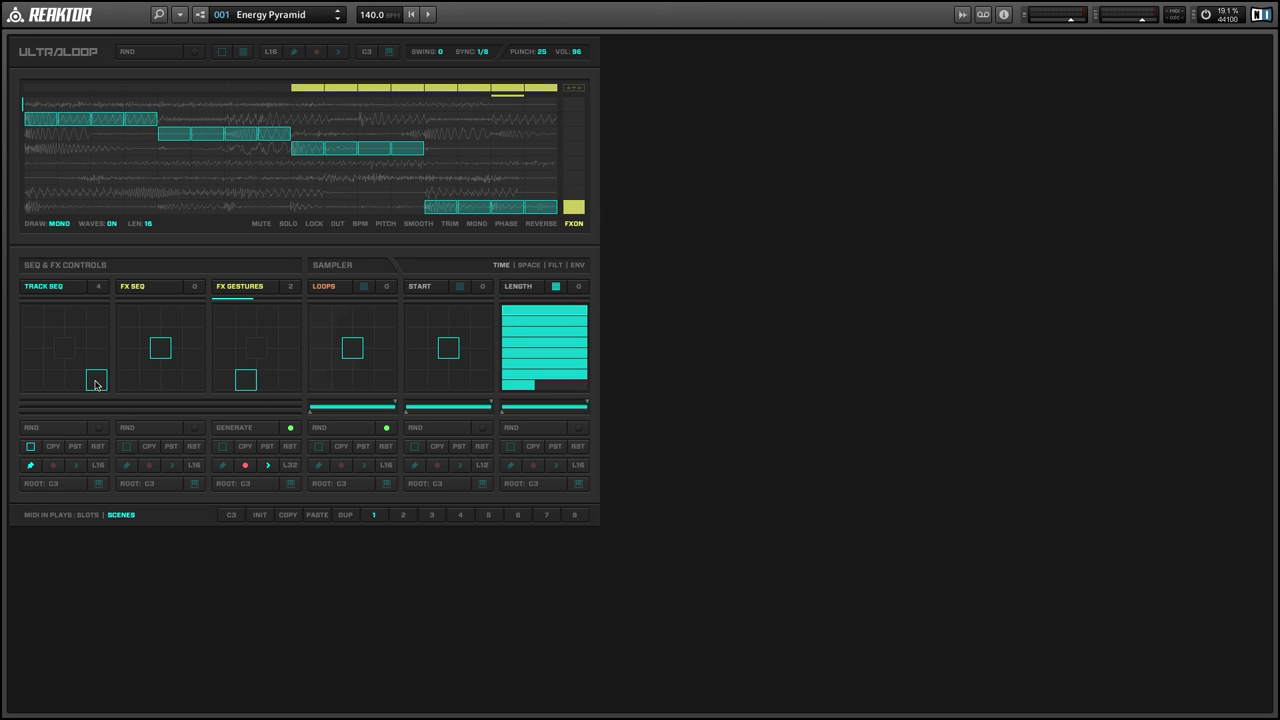
{"action": "left_click", "coordinate": [75, 447]}
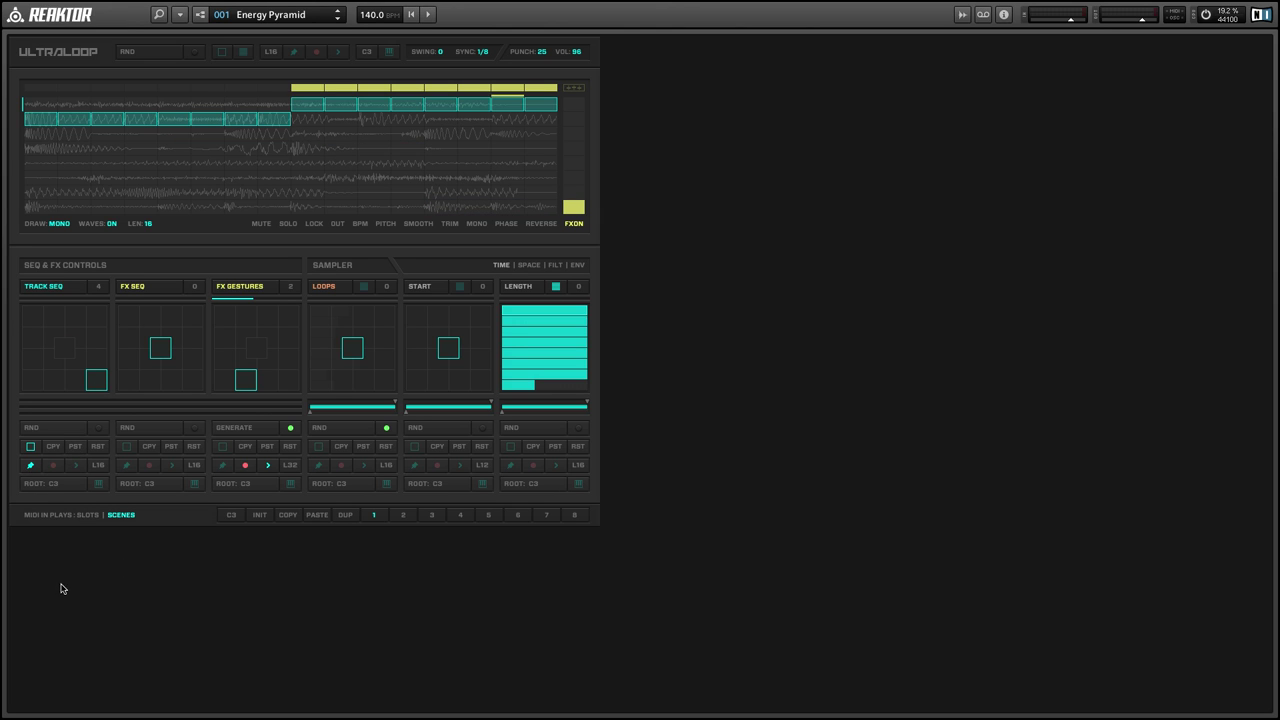
Repeat the single-slot copy of the center Track Seq preset into preset 4
{"action": "left_click", "coordinate": [63, 349]}
{"action": "left_click_drag", "start_coordinate": [64, 350], "coordinate": [110, 390]}
{"action": "left_click", "coordinate": [64, 350]}
{"action": "left_click_drag", "start_coordinate": [64, 350], "coordinate": [95, 379]}
{"action": "left_click", "coordinate": [53, 447]}
{"action": "left_click", "coordinate": [75, 447]}
Redraw the last two steps of Track Seq preset 4 on the second-lowest track
{"action": "mouse_move", "coordinate": [505, 123]}
{"action": "left_mouse_down"}
{"action": "mouse_move", "coordinate": [549, 121]}
{"action": "mouse_move", "coordinate": [516, 135]}
{"action": "mouse_move", "coordinate": [540, 148]}
{"action": "left_mouse_up"}
{"action": "left_click", "coordinate": [76, 383]}
{"action": "left_click", "coordinate": [99, 386]}
{"action": "left_click_drag", "start_coordinate": [503, 193], "coordinate": [547, 192]}
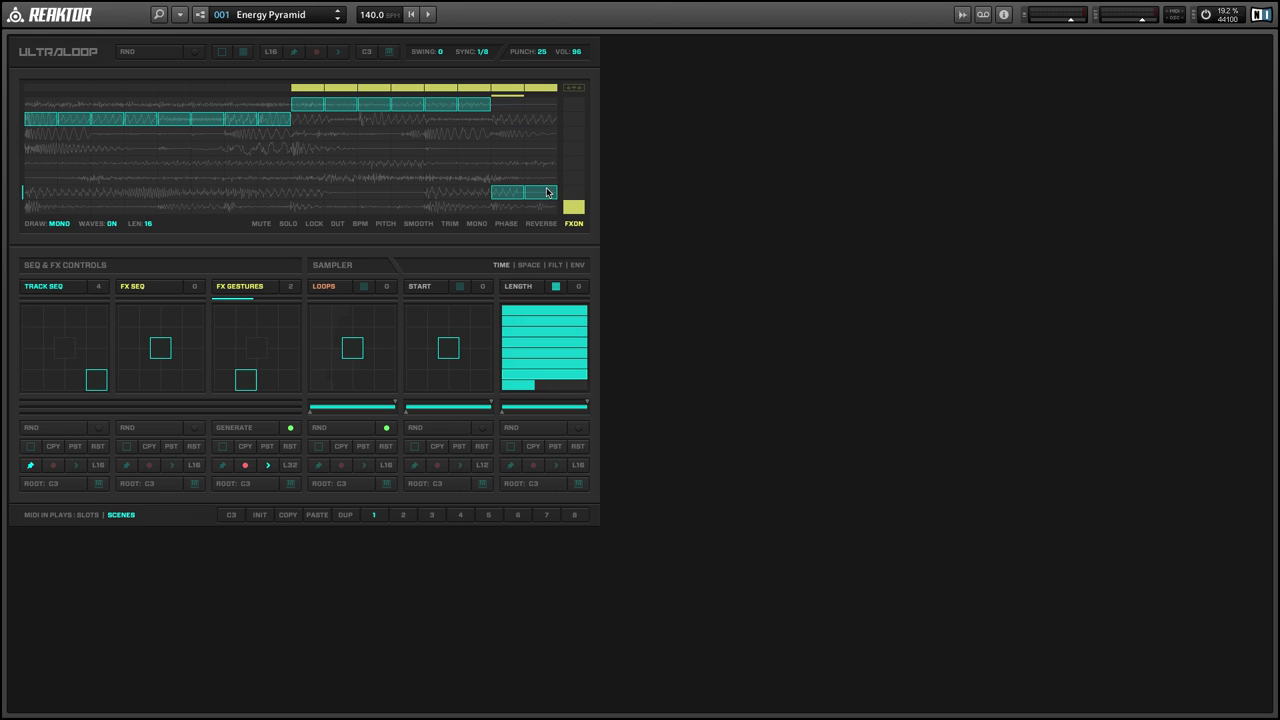
Arm Track Seq recording, start playback, and record a looping gesture of preset changes on its grid
{"action": "left_click", "coordinate": [31, 369]}
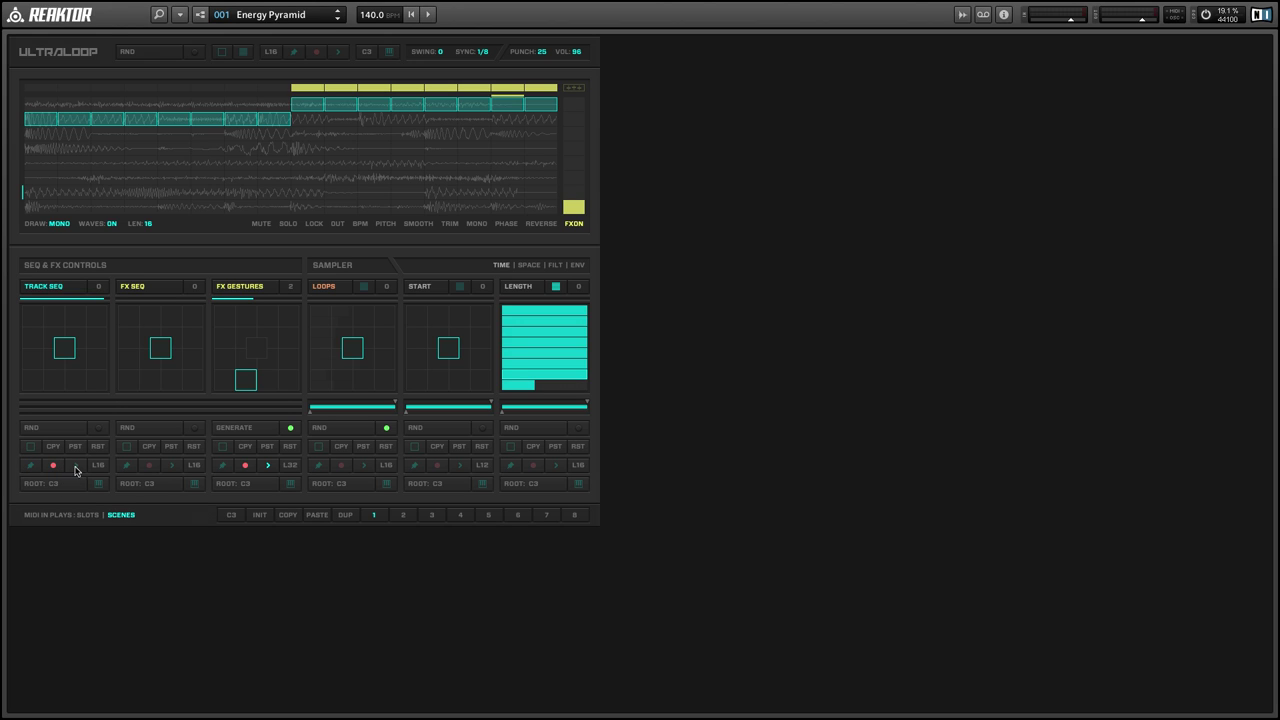
{"action": "left_click", "coordinate": [428, 14]}
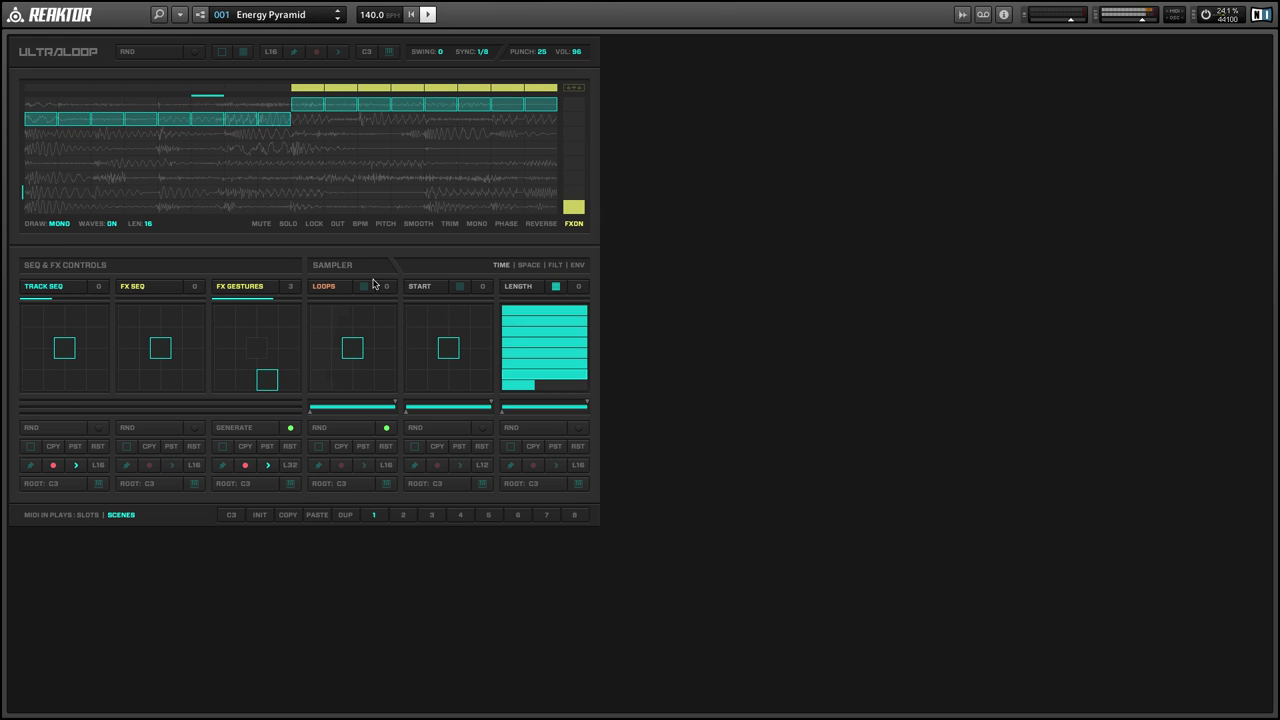
{"action": "left_click", "coordinate": [55, 349]}
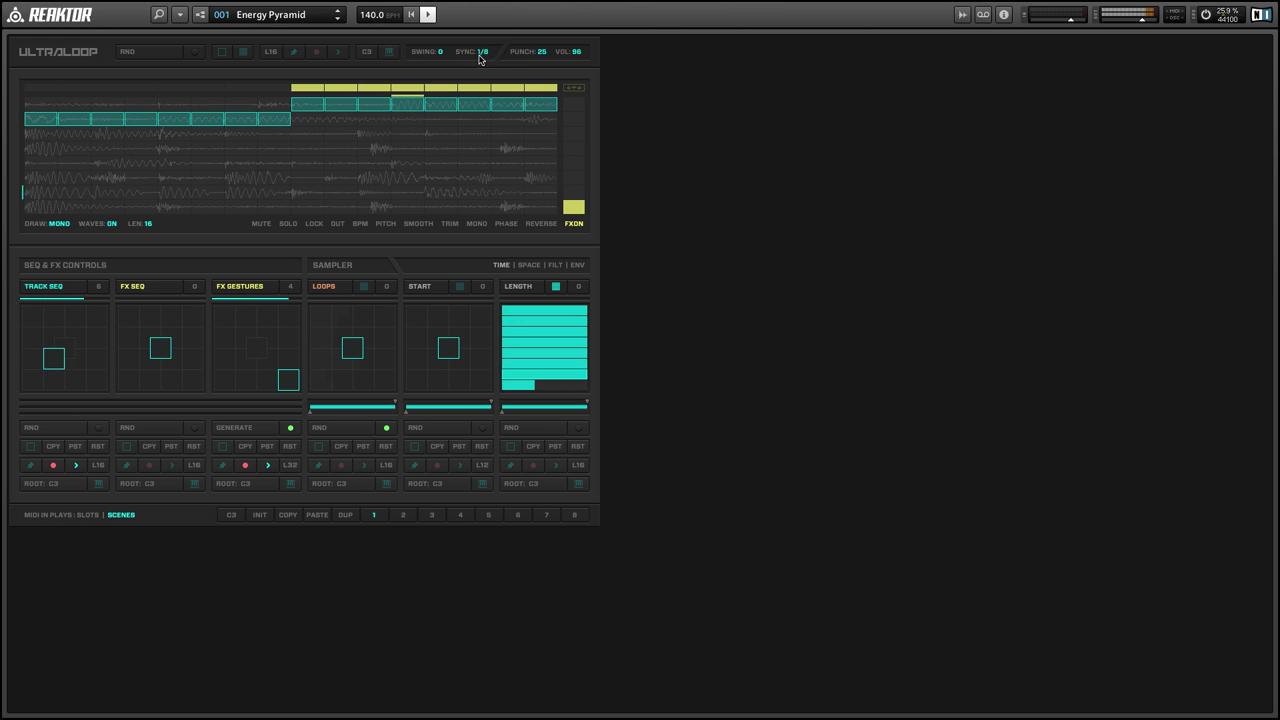
Try a sync rate of 1/16 and a slower rate of 1/4 for the recorded preset changes
{"action": "left_click_drag", "start_coordinate": [487, 49], "coordinate": [494, 34]}
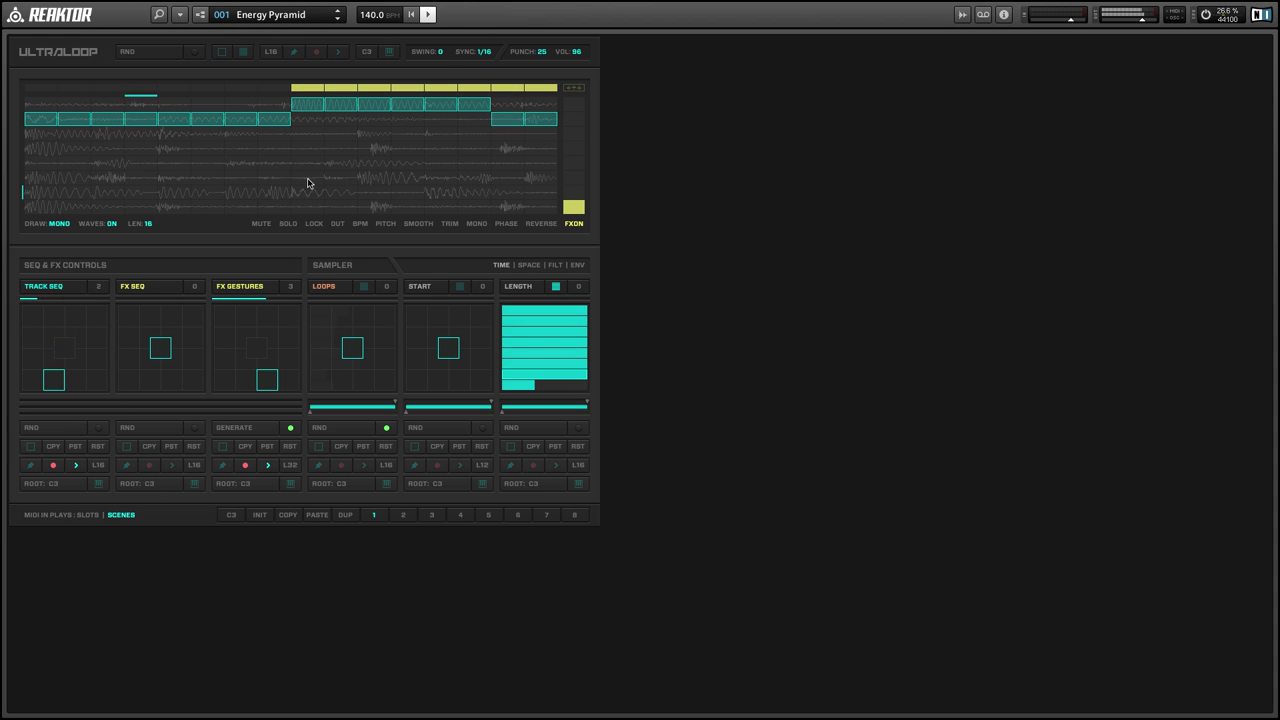
{"action": "left_click_drag", "start_coordinate": [481, 53], "coordinate": [481, 118]}
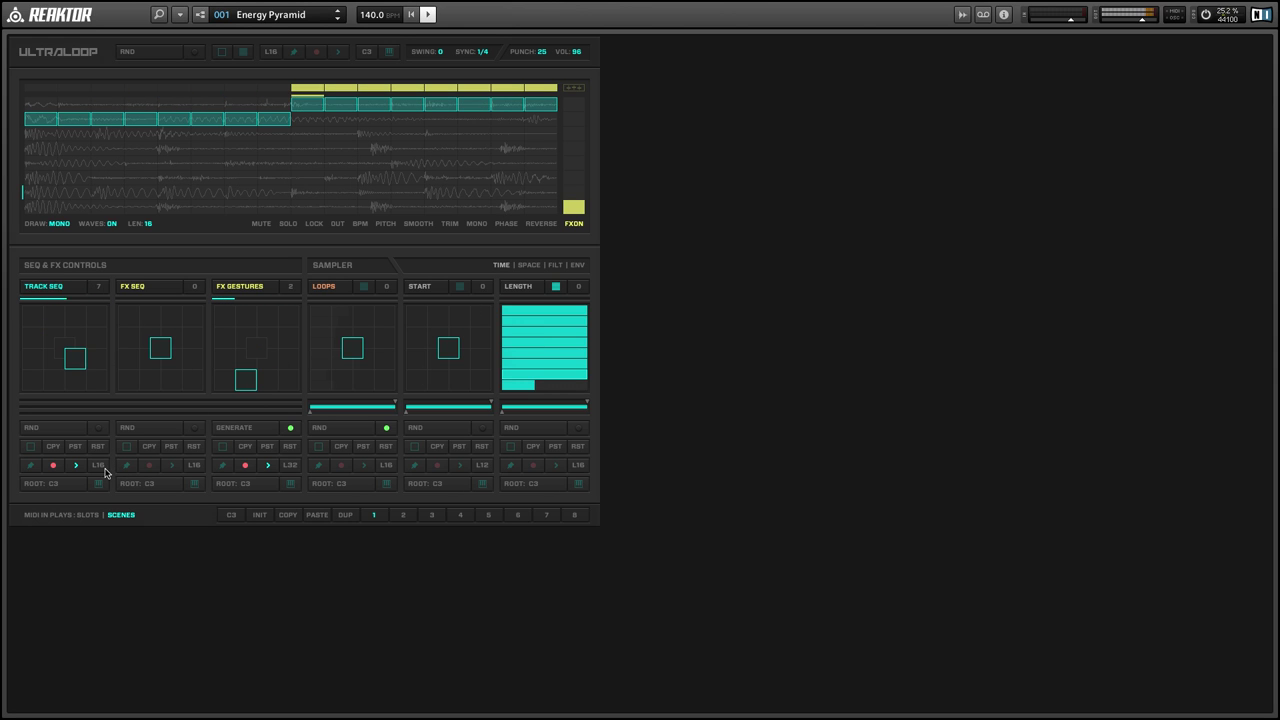
Set the FX Seq loop length to L12 and shorten the Track Seq loop length through L12 and L7 to L4
{"action": "left_click_drag", "start_coordinate": [103, 470], "coordinate": [102, 493]}
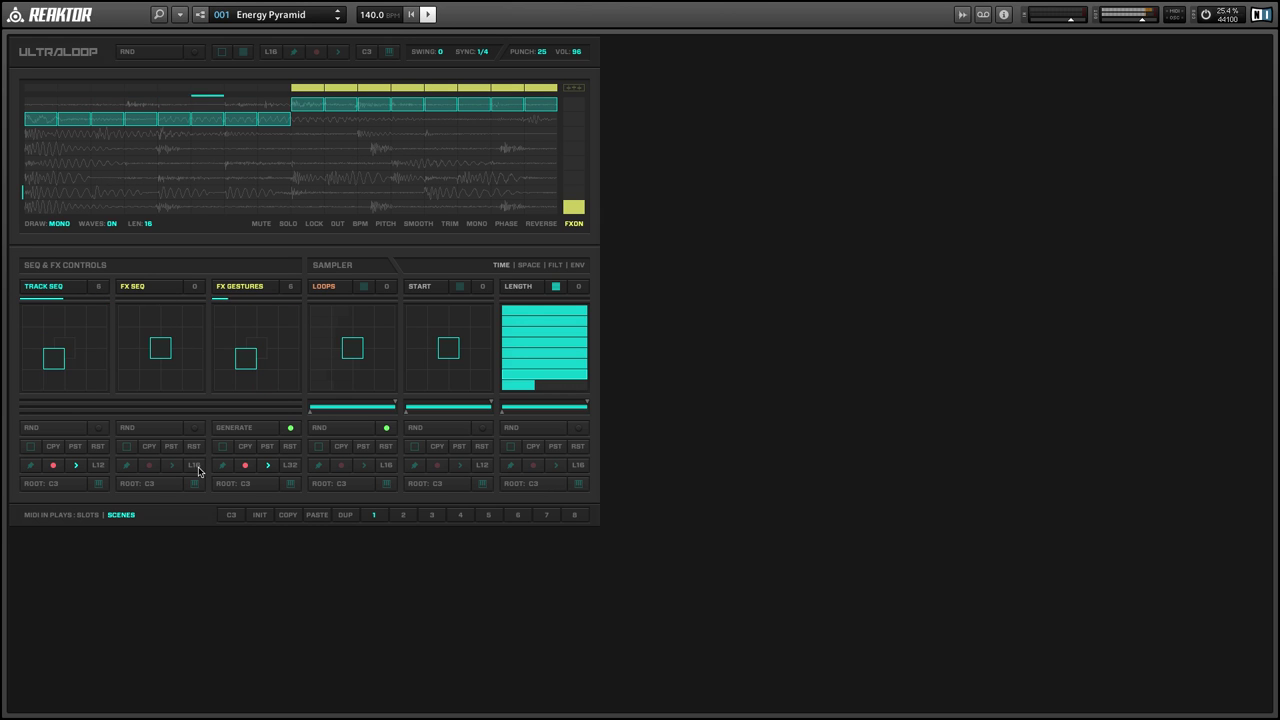
{"action": "left_click_drag", "start_coordinate": [198, 471], "coordinate": [195, 493]}
{"action": "left_click_drag", "start_coordinate": [96, 464], "coordinate": [101, 490]}
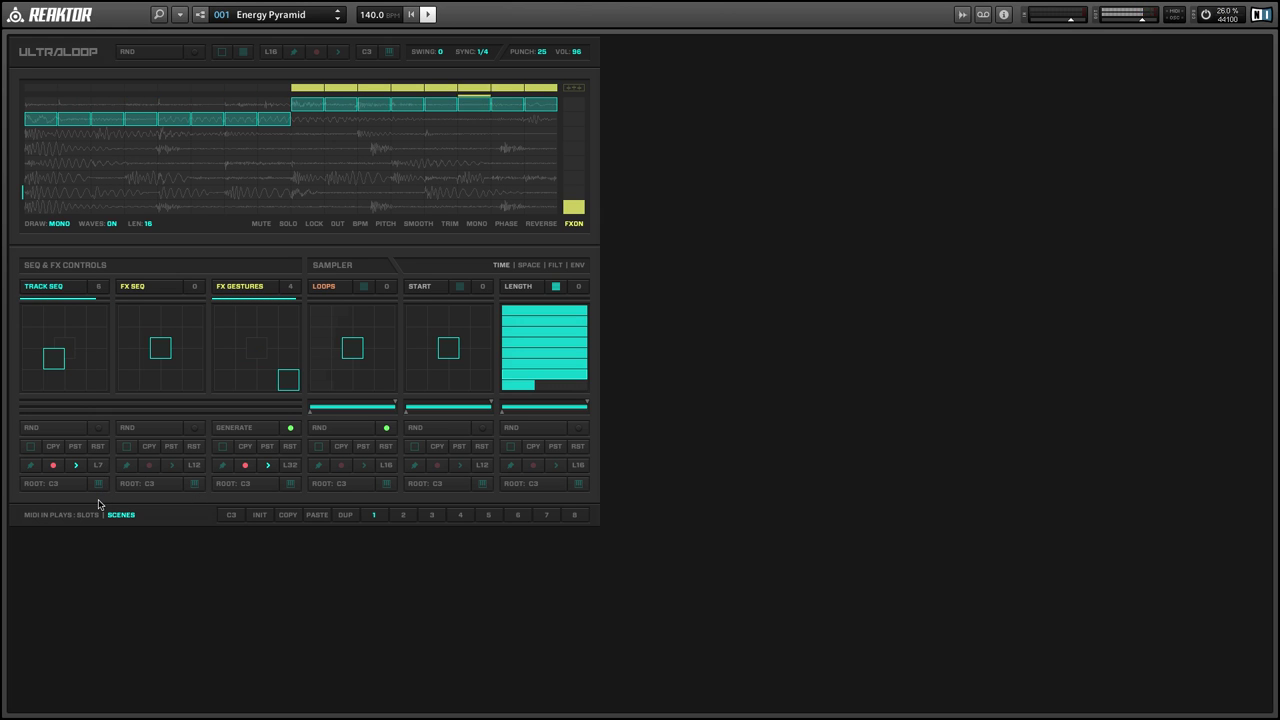
{"action": "left_click_drag", "start_coordinate": [98, 505], "coordinate": [91, 520]}
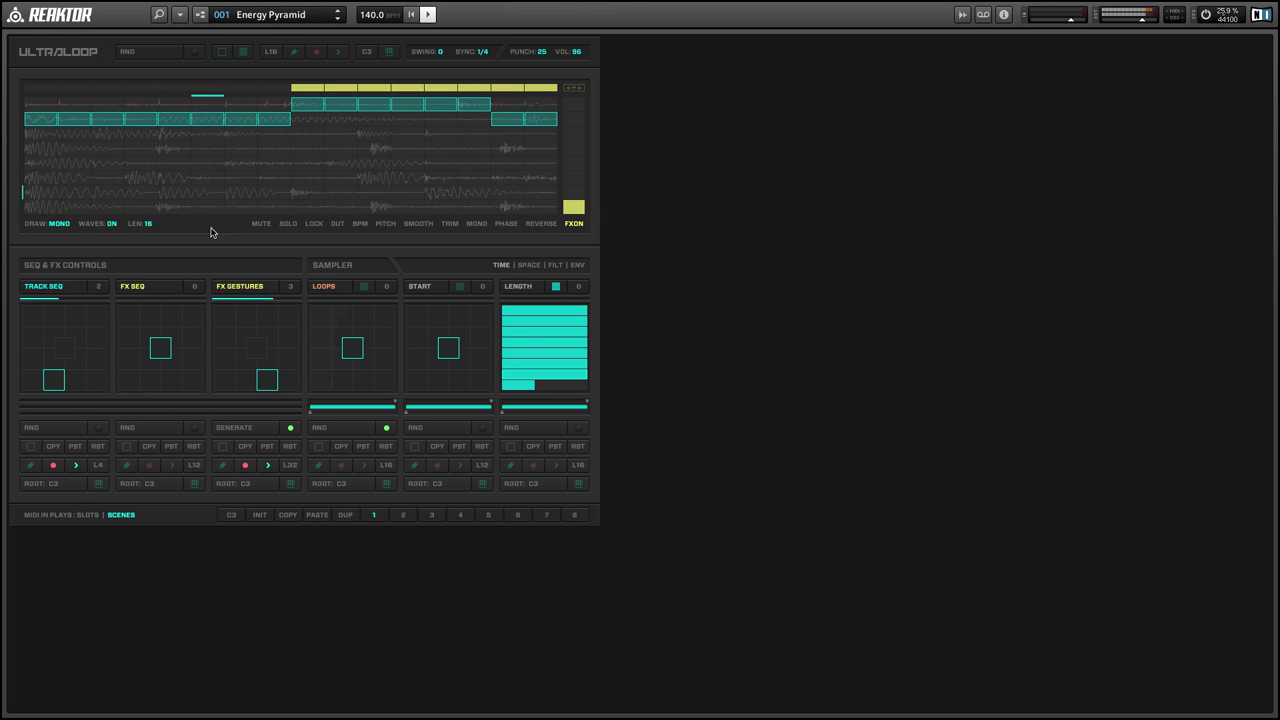
Set the sync rate to 1/16, and record an FX Seq gesture and stop its loop
{"action": "mouse_move", "coordinate": [491, 51]}
{"action": "left_mouse_down"}
{"action": "mouse_move", "coordinate": [492, 20]}
{"action": "mouse_move", "coordinate": [490, 59]}
{"action": "mouse_move", "coordinate": [489, 40]}
{"action": "left_mouse_up"}
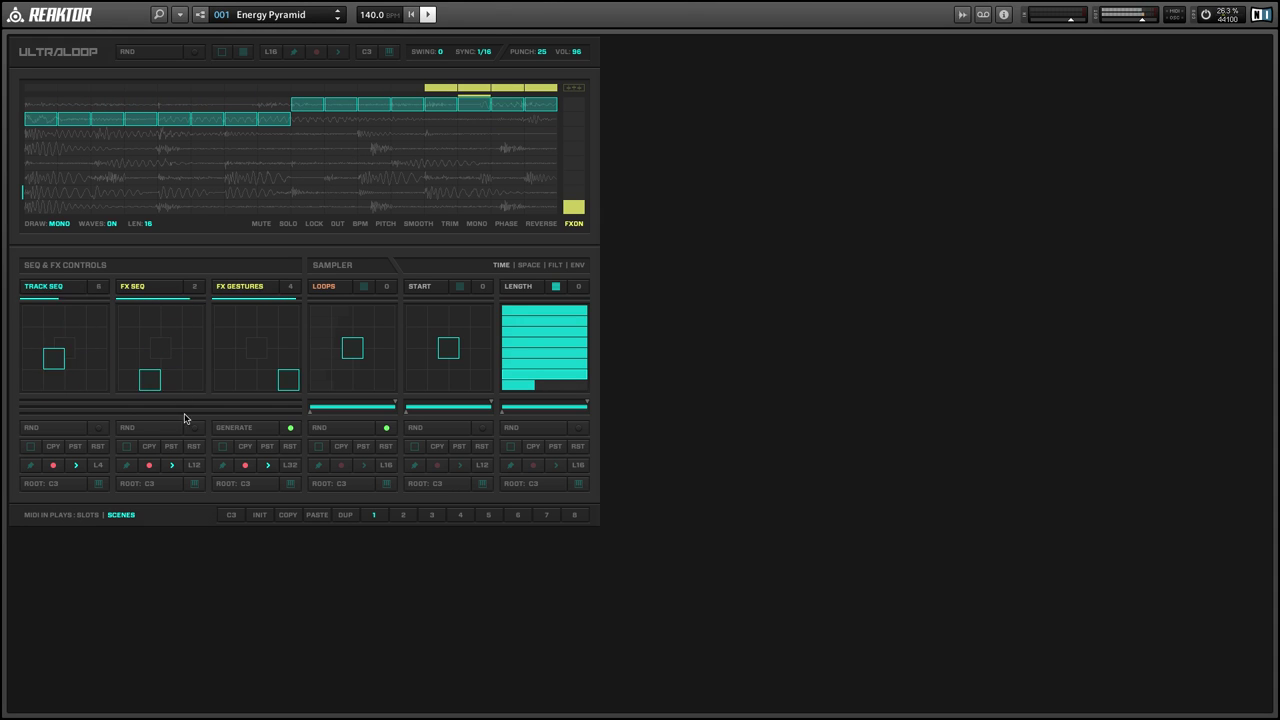
{"action": "left_click", "coordinate": [171, 465]}
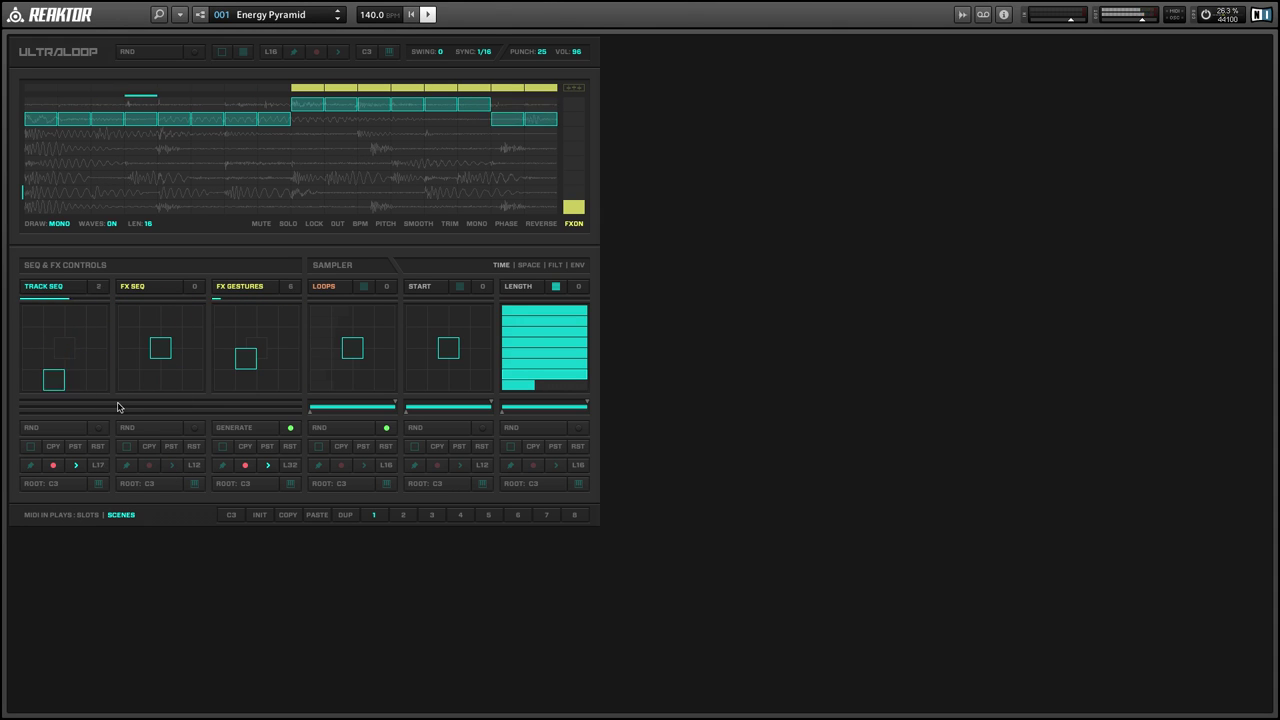
Lengthen the Track Seq loop to L30 and stop the gesture loops in Track Seq and FX Gestures
{"action": "left_click_drag", "start_coordinate": [100, 466], "coordinate": [103, 431]}
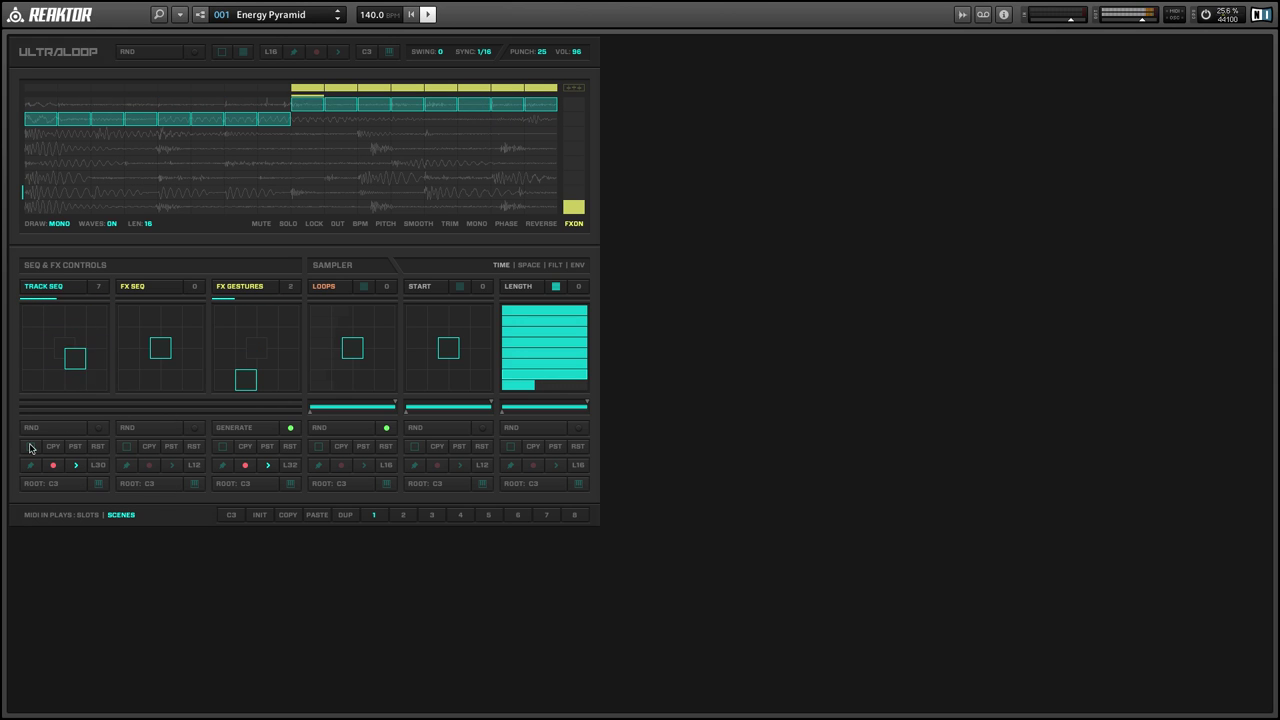
{"action": "left_click", "coordinate": [54, 465]}
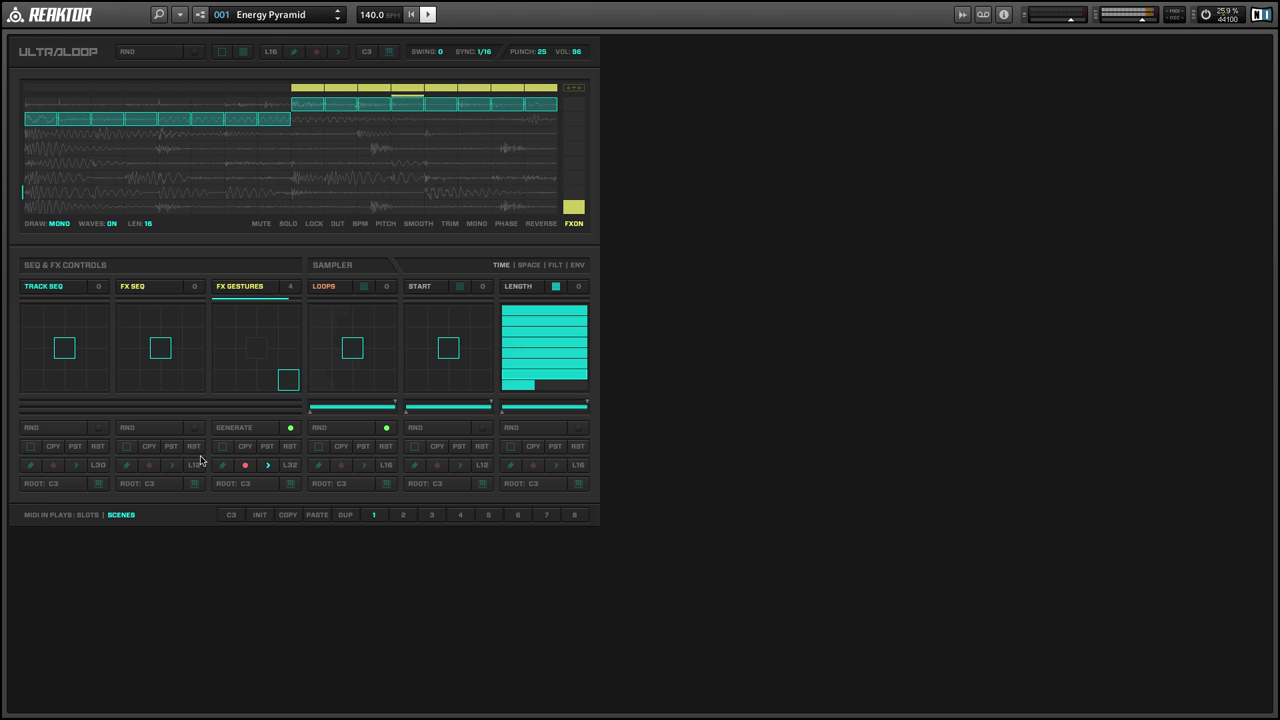
{"action": "left_click", "coordinate": [267, 466]}
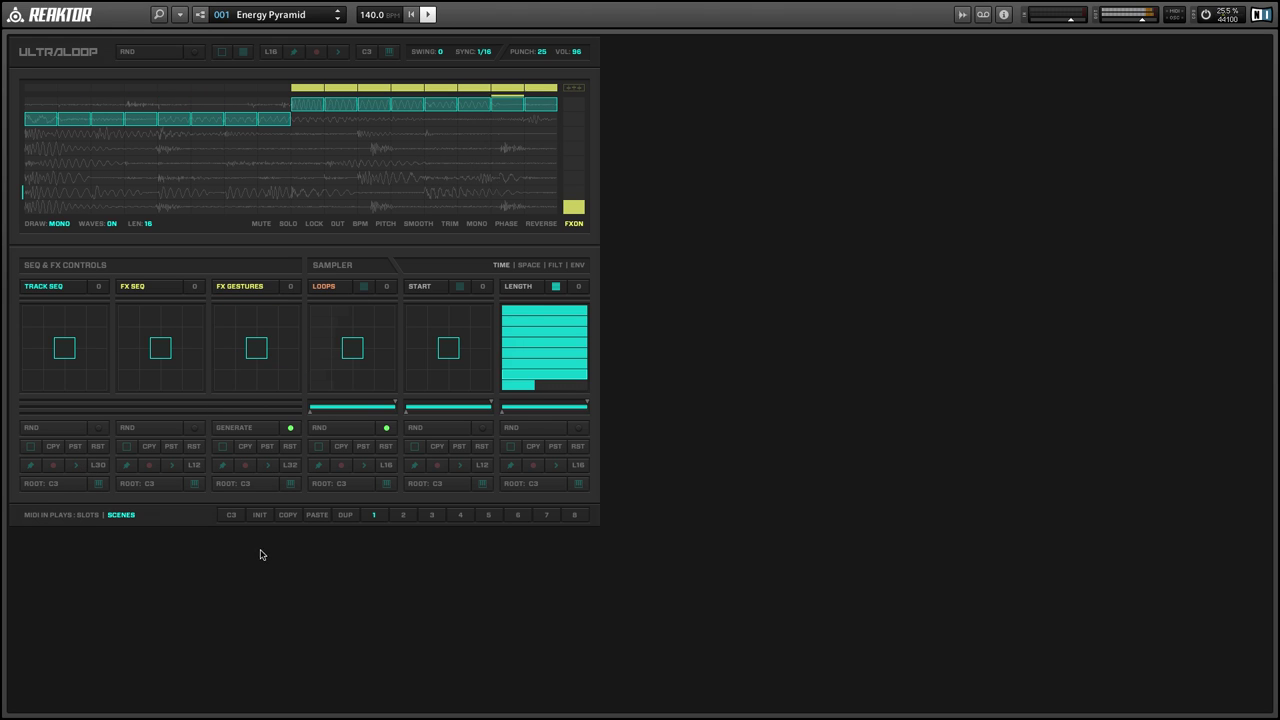
Compare the MIDI input modes, set MIDI to play slots, and enable MIDI control for the Track Seq grid
{"action": "left_click", "coordinate": [88, 515]}
{"action": "left_click", "coordinate": [121, 515]}
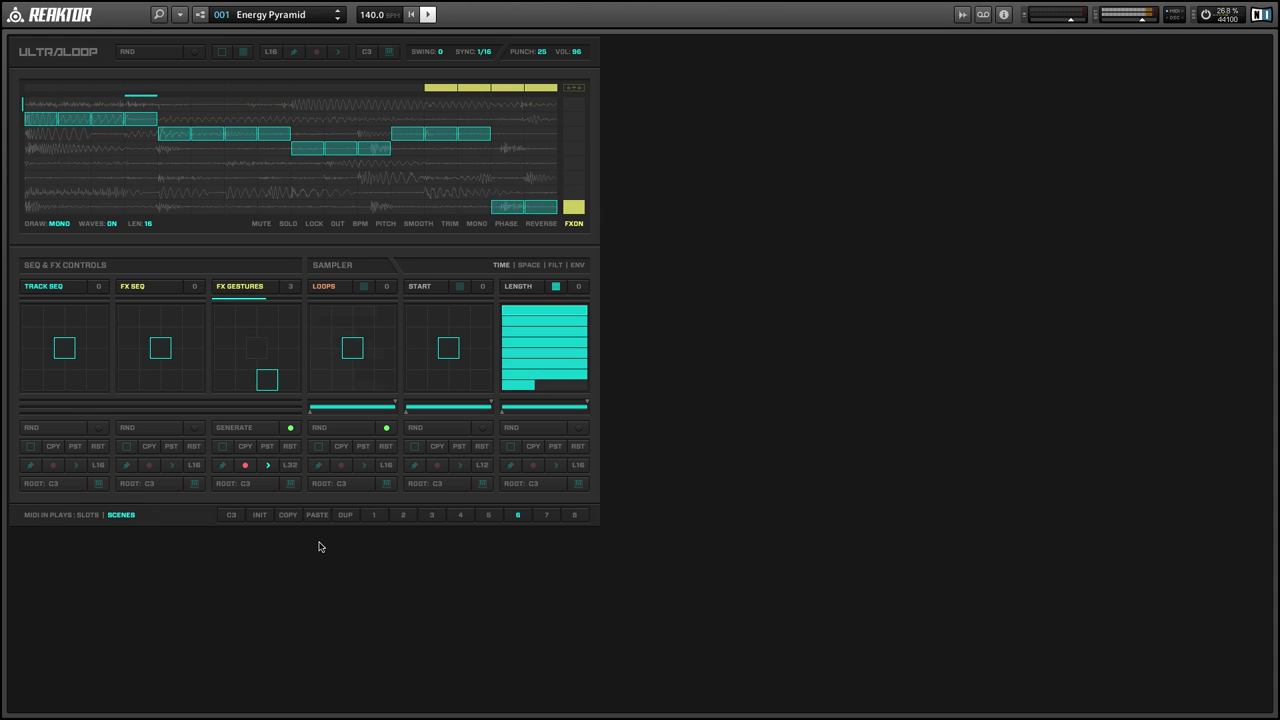
{"action": "left_click", "coordinate": [90, 515]}
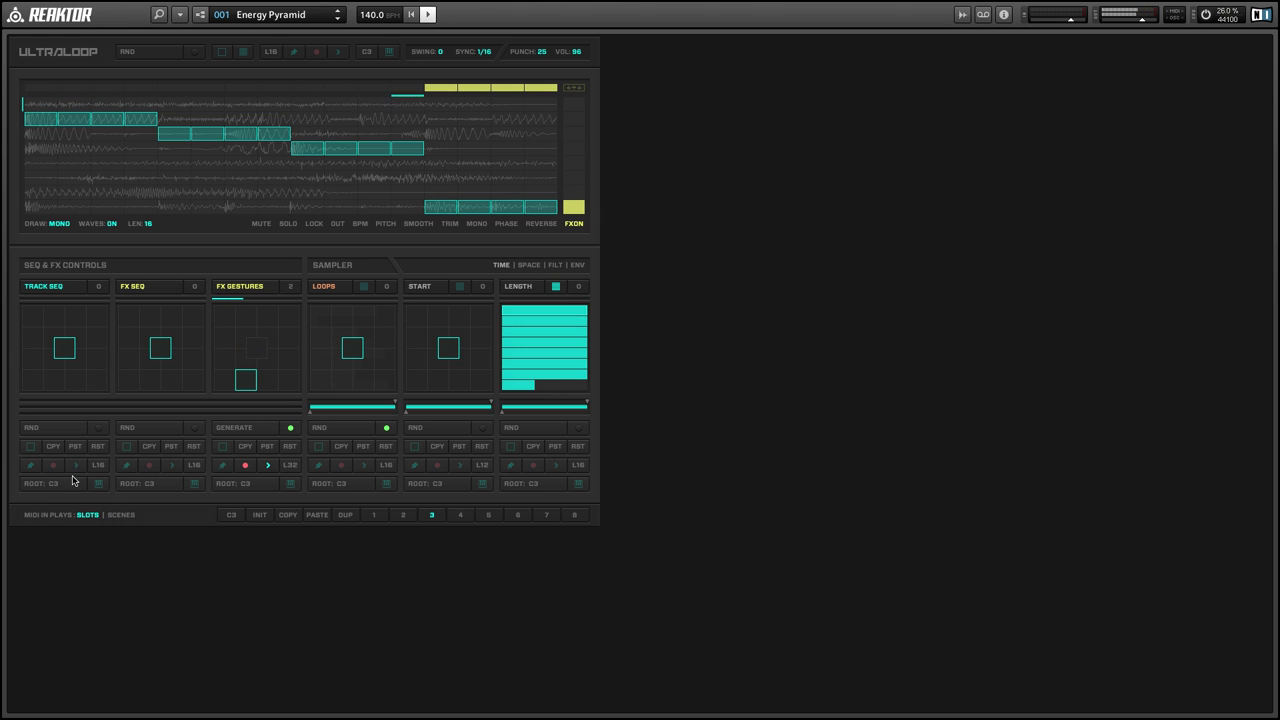
{"action": "left_click", "coordinate": [98, 484]}
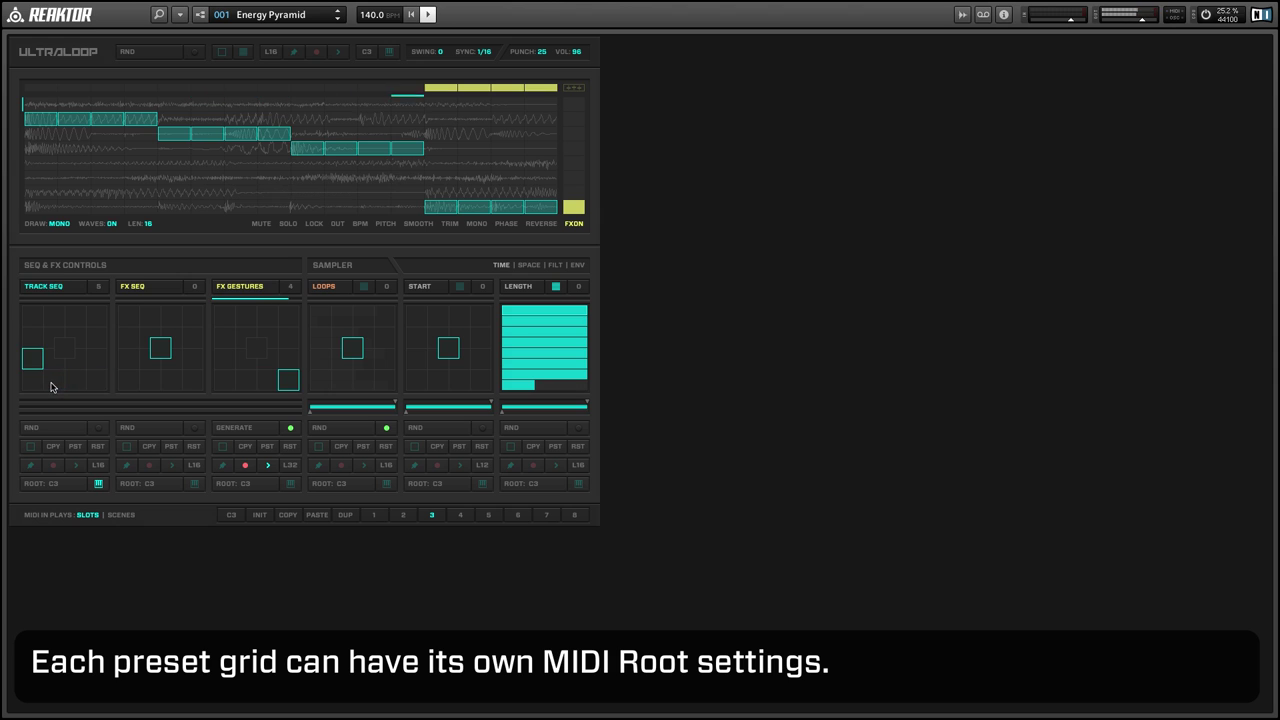
Record Track Seq preset changes played over MIDI as a gesture loop, and stop the loop
{"action": "left_click", "coordinate": [75, 465]}
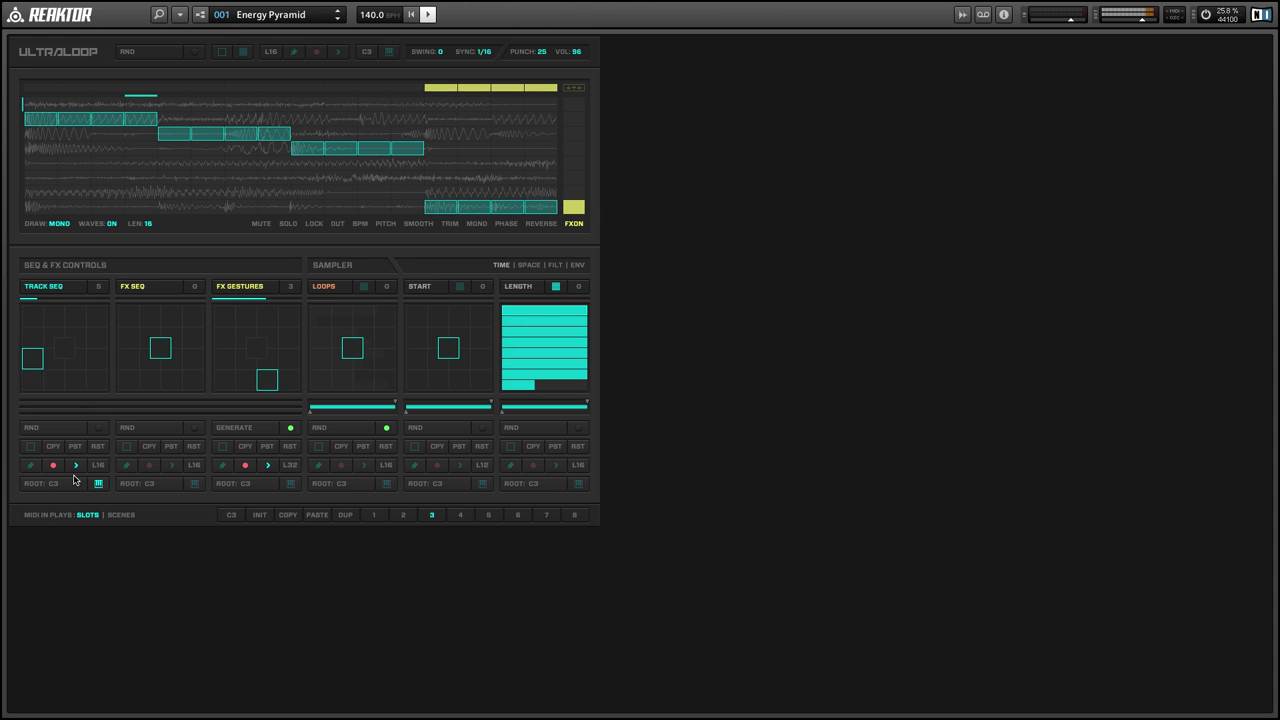
{"action": "left_click", "coordinate": [75, 466]}
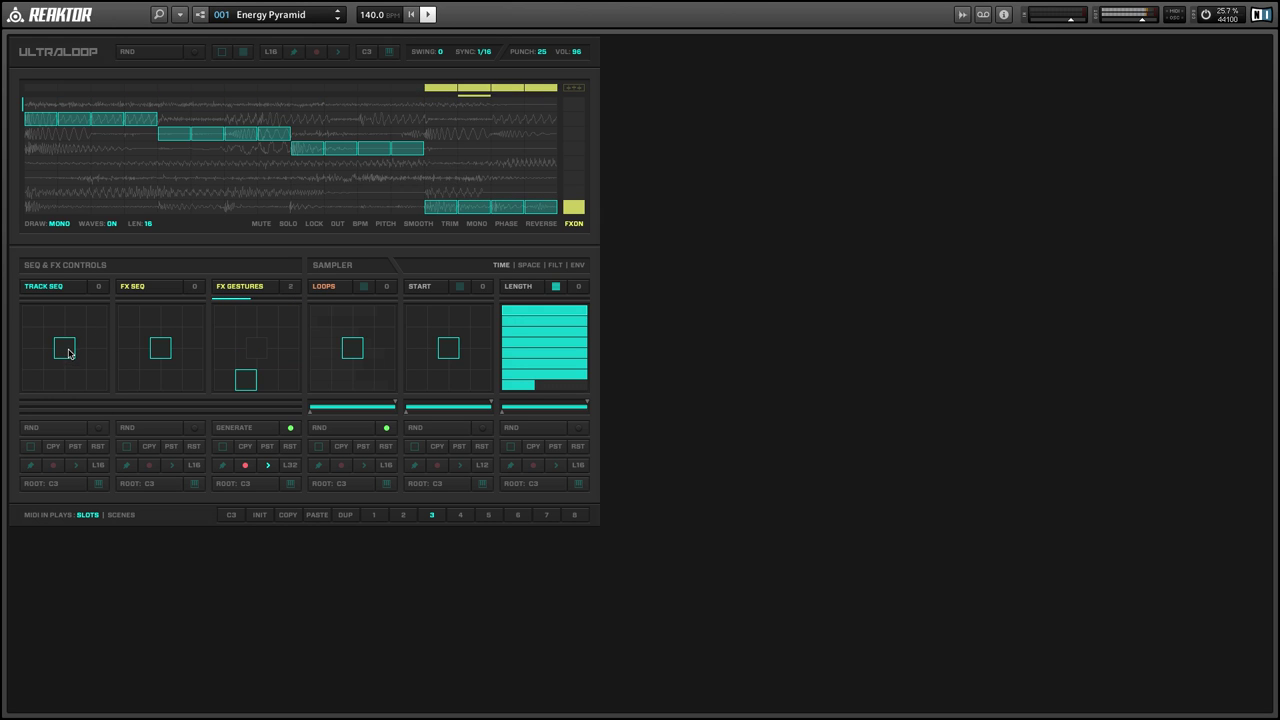
Switch the center Track Seq slot to its purple-marked state and try selecting other presets on the grid
{"action": "left_click", "coordinate": [64, 348]}
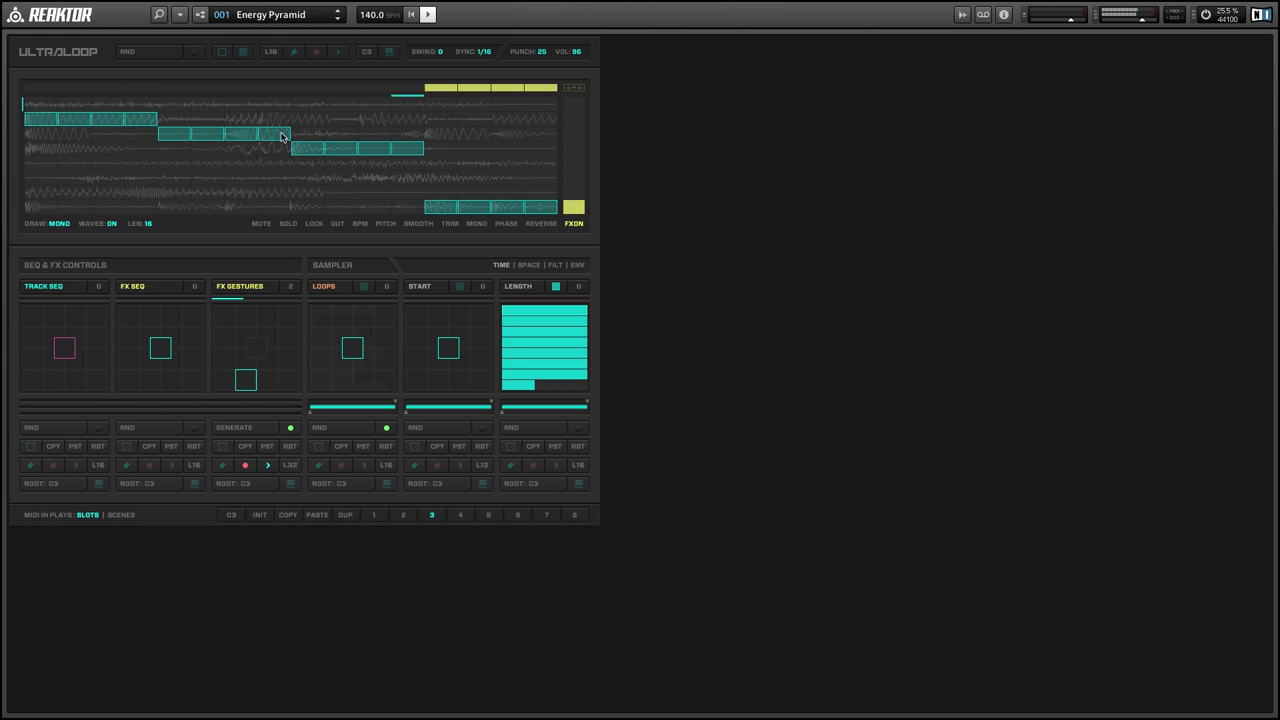
{"action": "left_click_drag", "start_coordinate": [86, 360], "coordinate": [110, 404]}
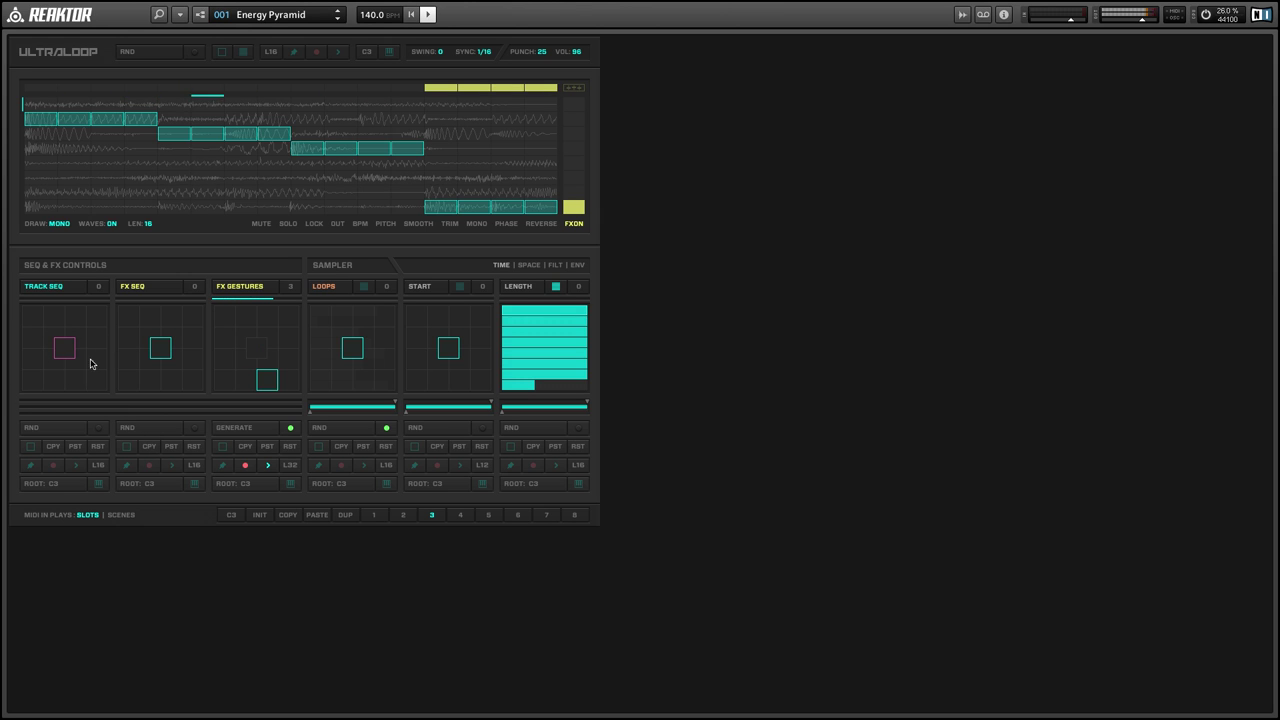